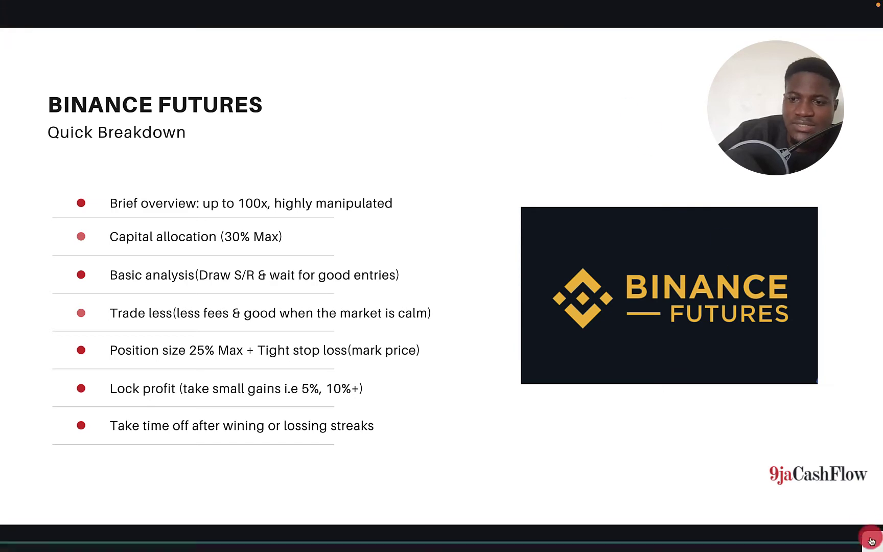
# Step: Exit the Canva slideshow and switch to Binance's BTCBUSD Perpetual futures screen
pyautogui.click(195, 164)
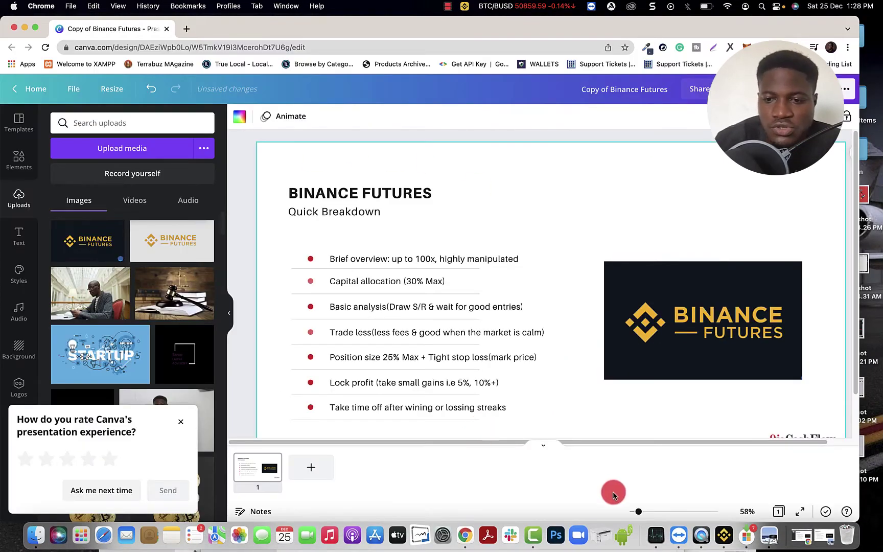
pyautogui.click(724, 535)
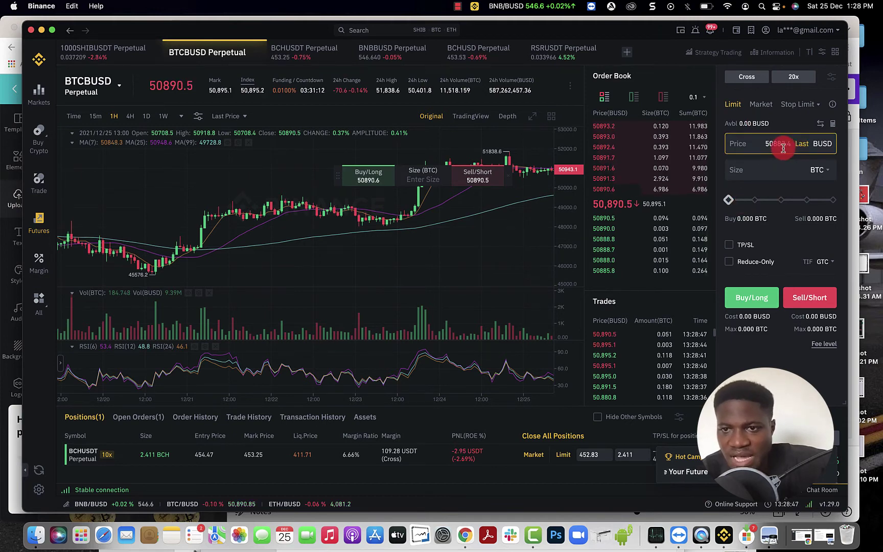
# Step: Set the BTCBUSD order size slider to 25% and dismiss the Hot Campaign popup
pyautogui.click(755, 200)
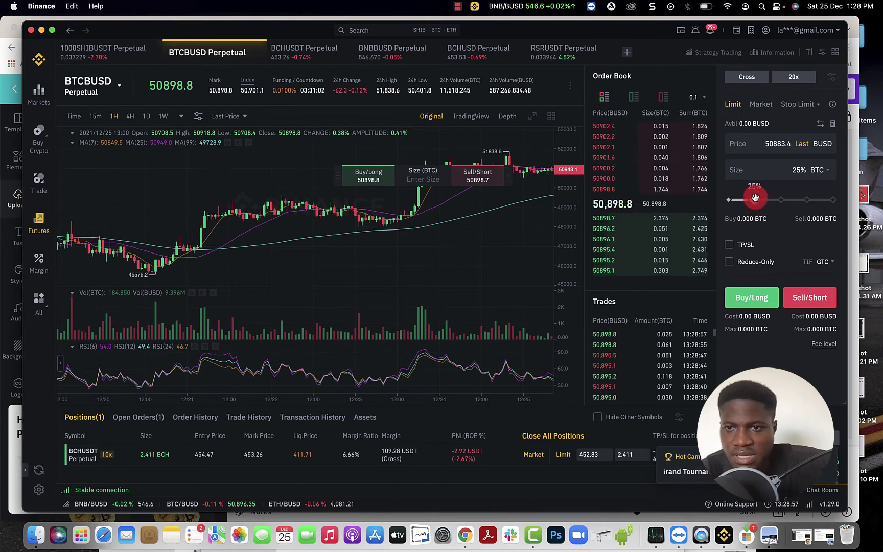
pyautogui.moveTo(756, 198); pyautogui.dragTo(755, 200)
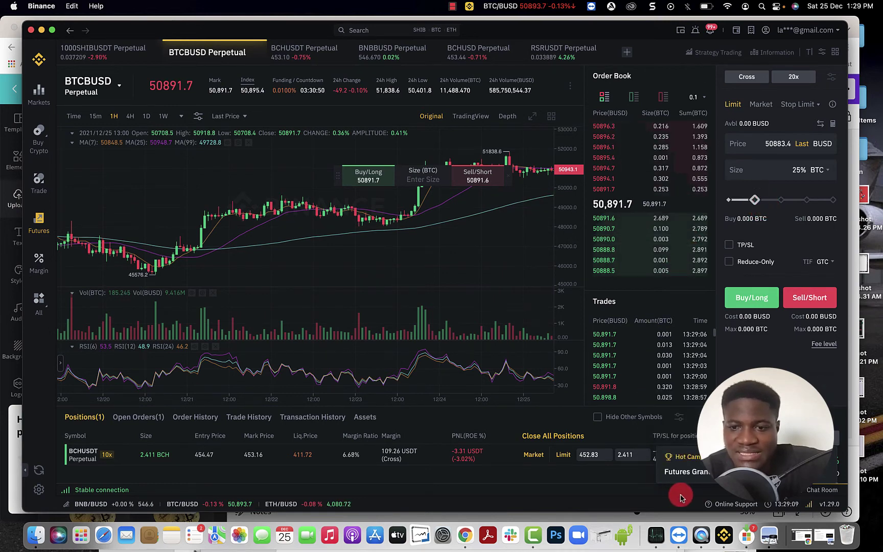
pyautogui.moveTo(680, 462)
pyautogui.click(826, 393)
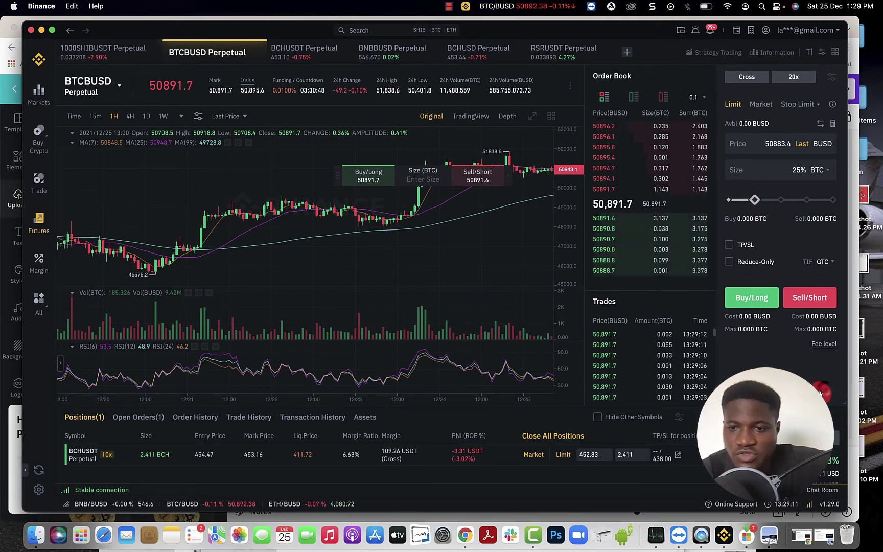
# Step: Bring up the Cross versus Isolated Margin Mode dialog for BTCBUSD
pyautogui.scroll(-2, 570, 468)
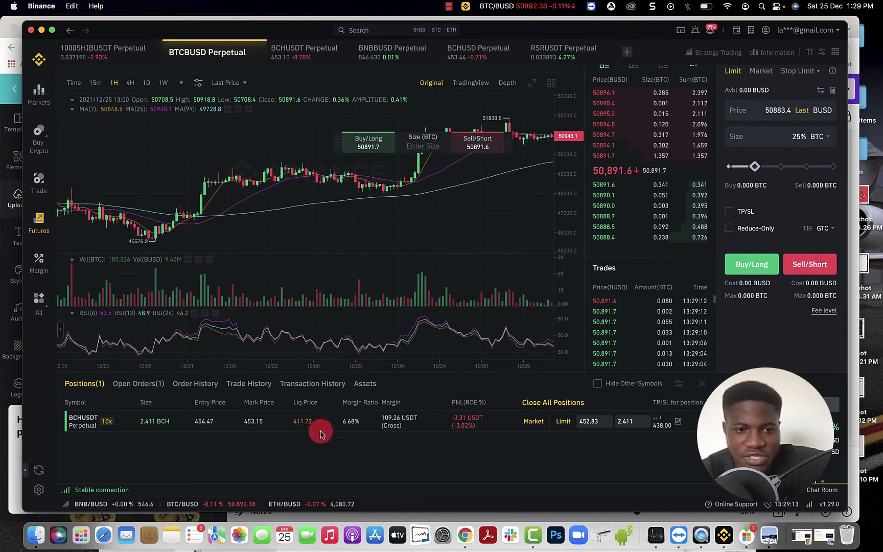
pyautogui.scroll(2, 844, 292)
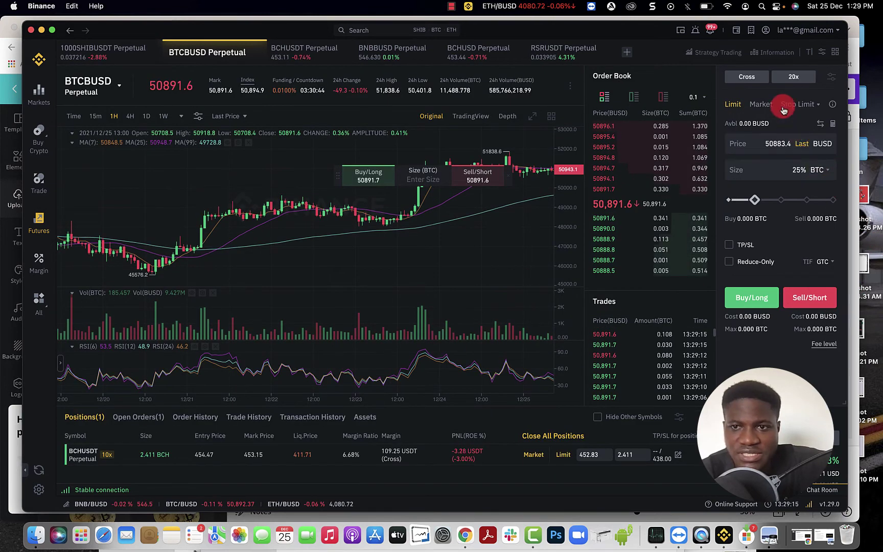
pyautogui.click(747, 77)
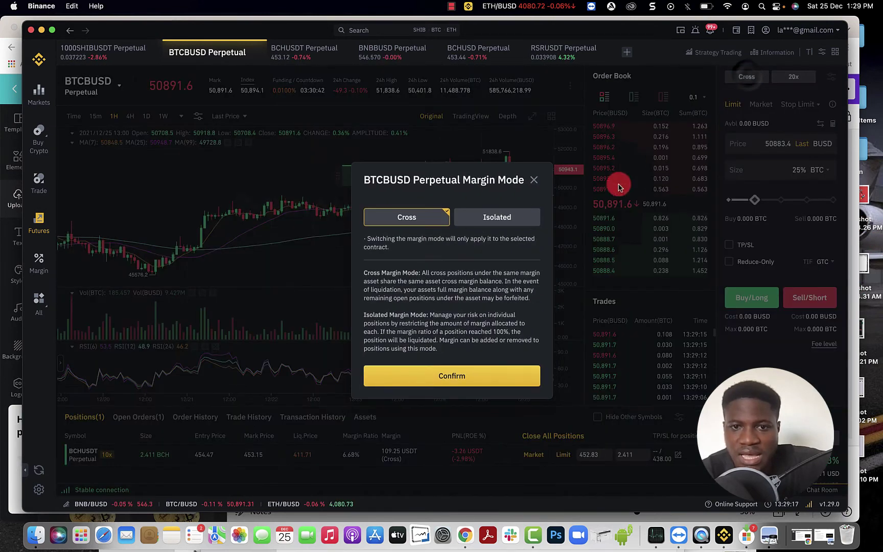
# Step: Preview Isolated, then dismiss the Margin Mode dialog, leaving BTCBUSD on Cross at 20x
pyautogui.click(509, 218)
pyautogui.click(534, 180)
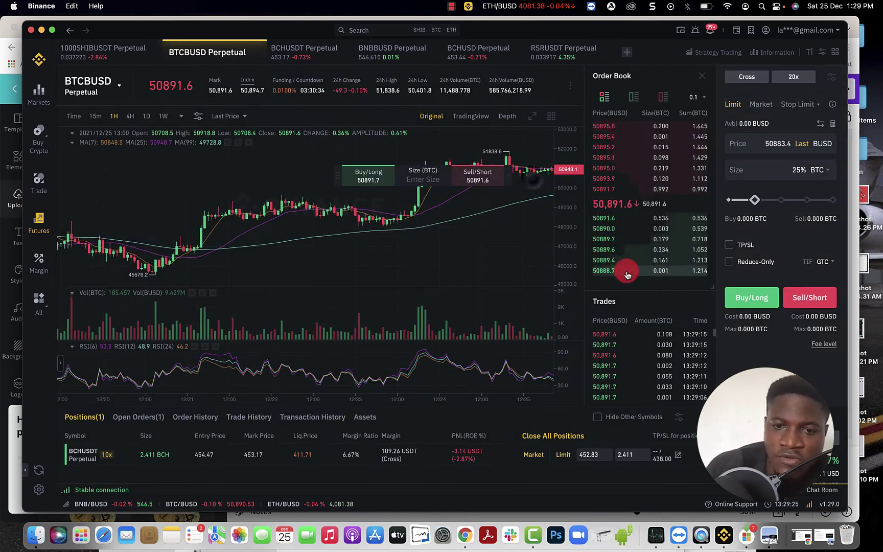
pyautogui.scroll(-2, 623, 354)
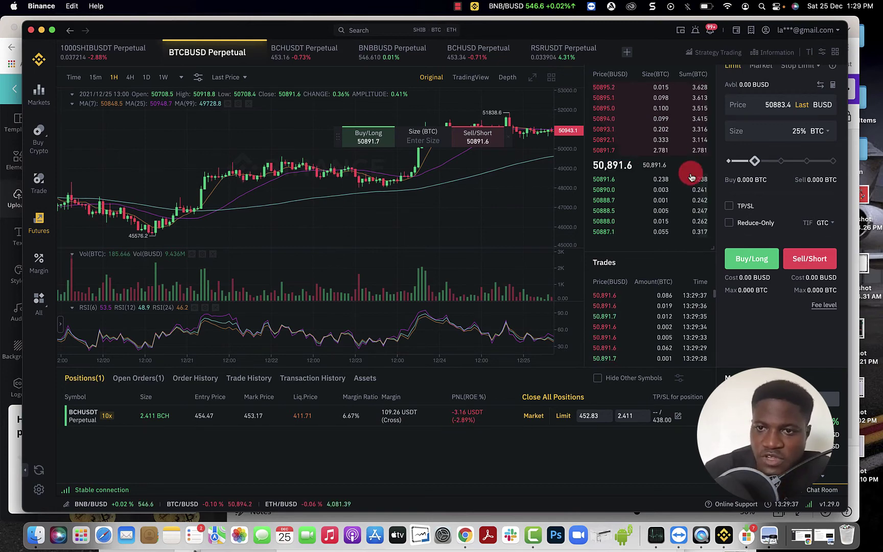
pyautogui.scroll(1, 743, 187)
pyautogui.scroll(2, 743, 186)
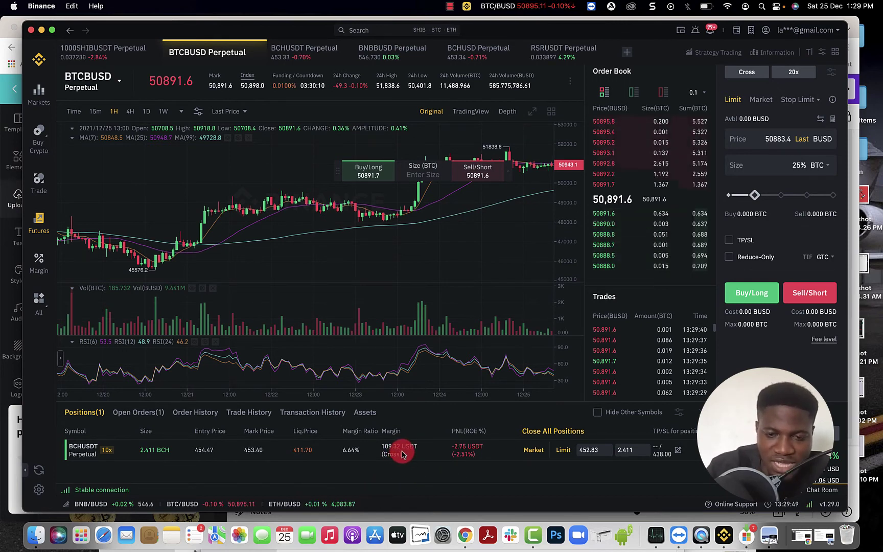
# Step: Open the BCHUSDT position's TP/SL dialog and check the Take Profit Mark/Last trigger choices
pyautogui.click(677, 451)
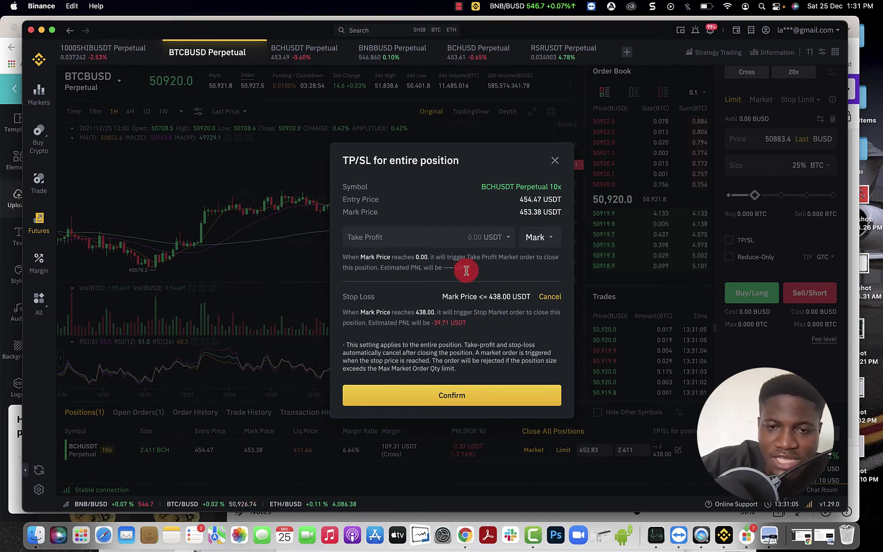
pyautogui.click(539, 238)
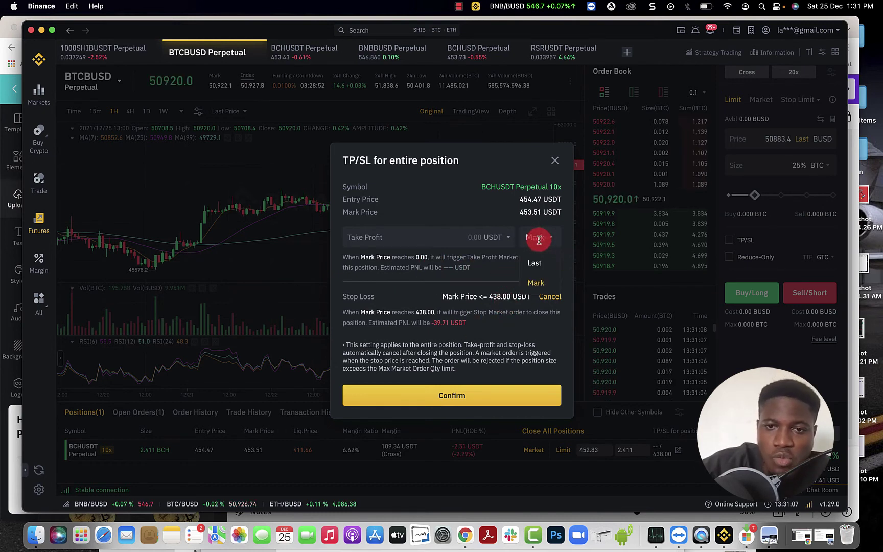
# Step: Cancel the BCHUSDT stop loss and re-enter it at 438 USDT with a Mark price trigger
pyautogui.click(536, 279)
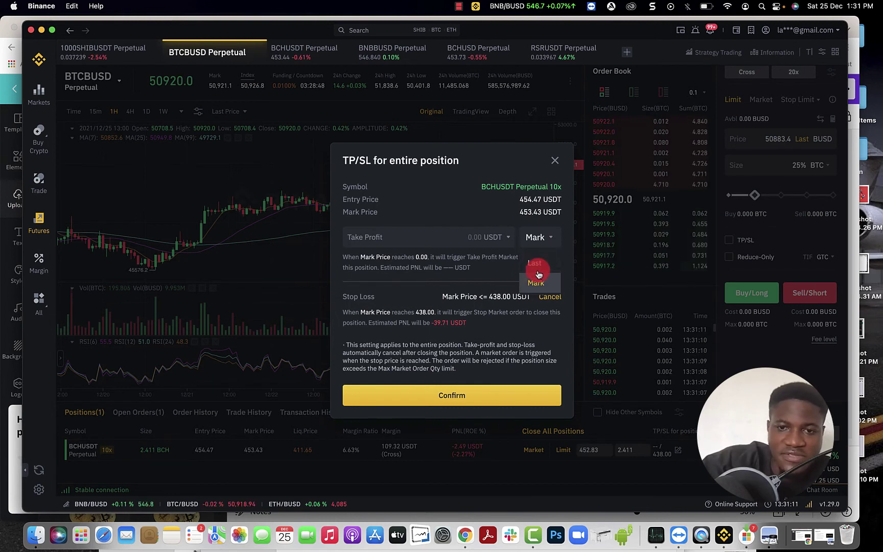
pyautogui.click(550, 299)
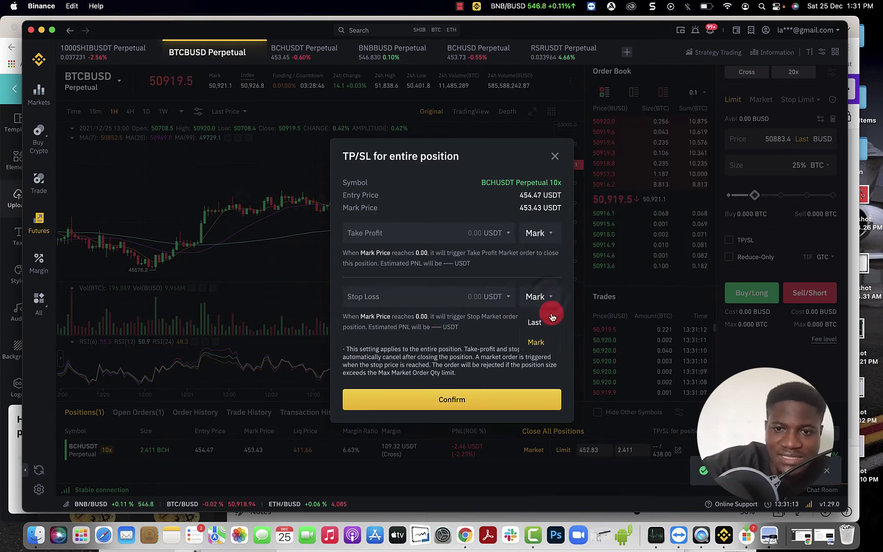
pyautogui.click(449, 295)
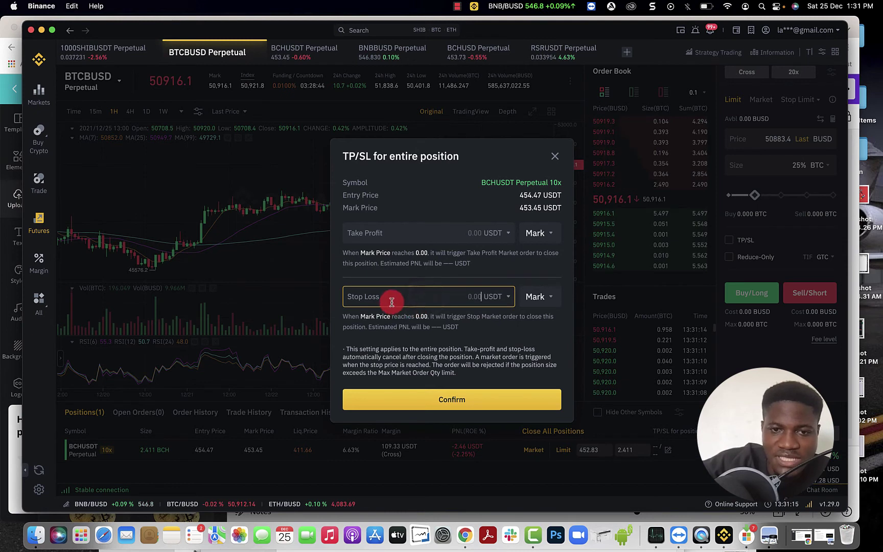
pyautogui.write('4')
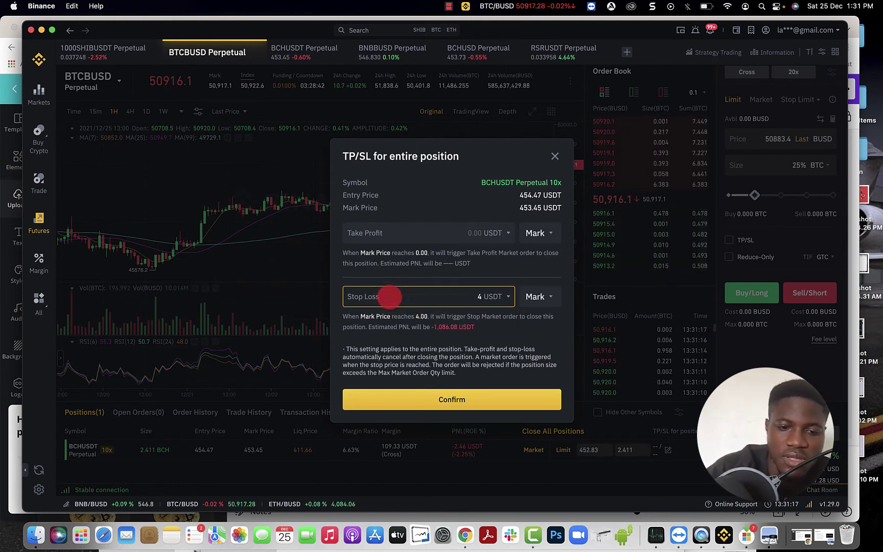
pyautogui.write('38')
pyautogui.click(550, 297)
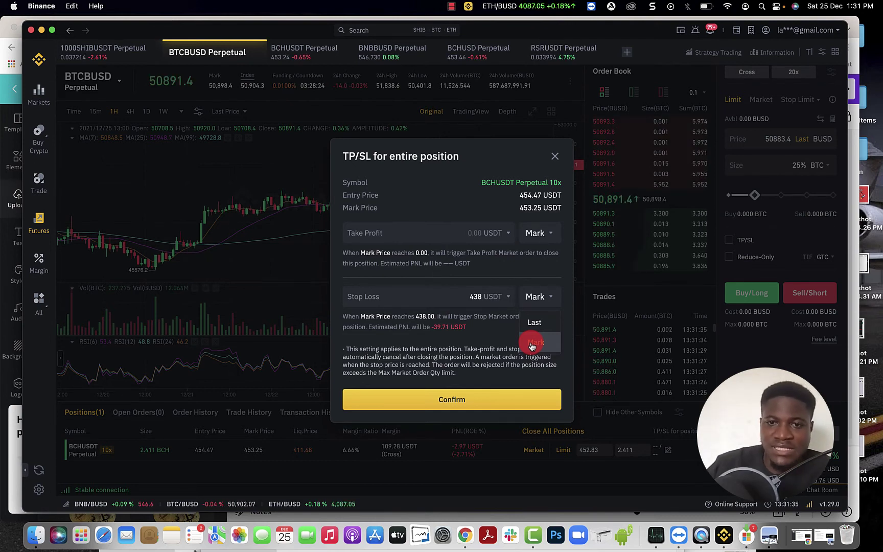
pyautogui.click(532, 347)
# Step: Switch the stop-loss trigger to Last price and select the 438 value
pyautogui.click(544, 297)
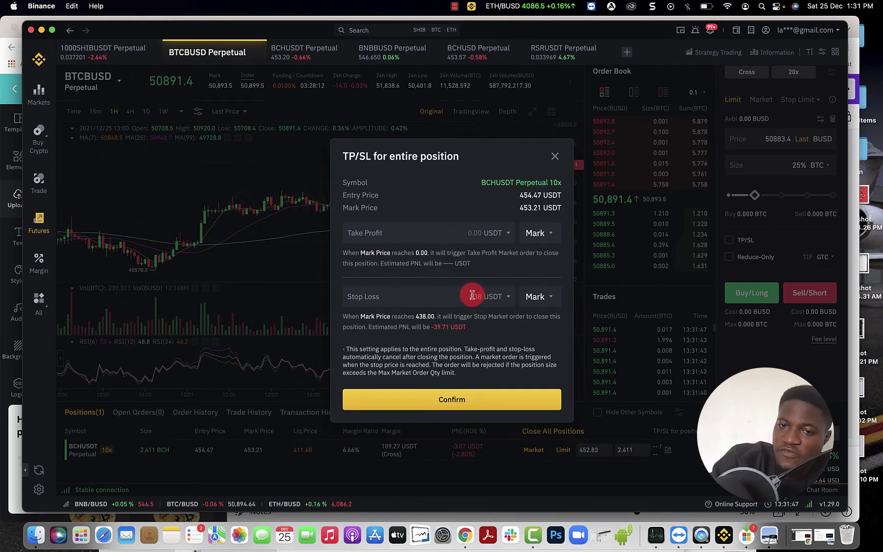
pyautogui.moveTo(484, 296)
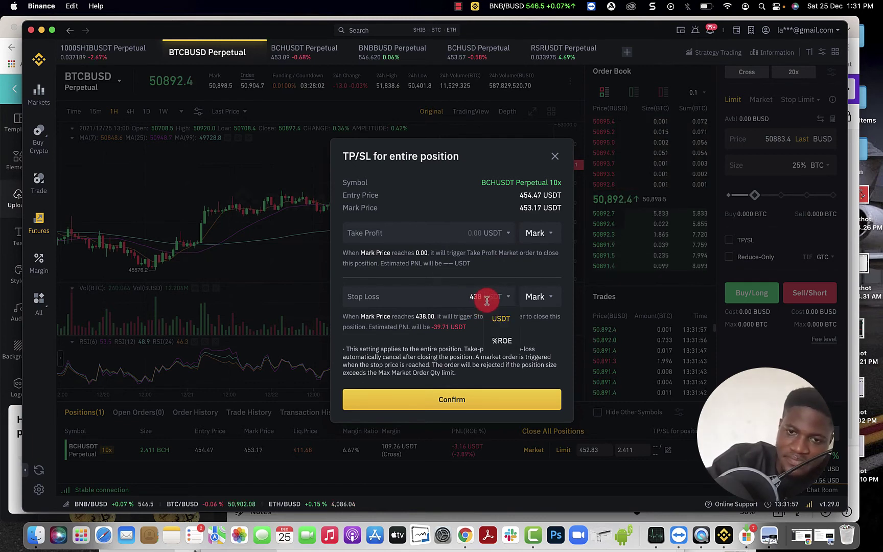
pyautogui.moveTo(552, 299)
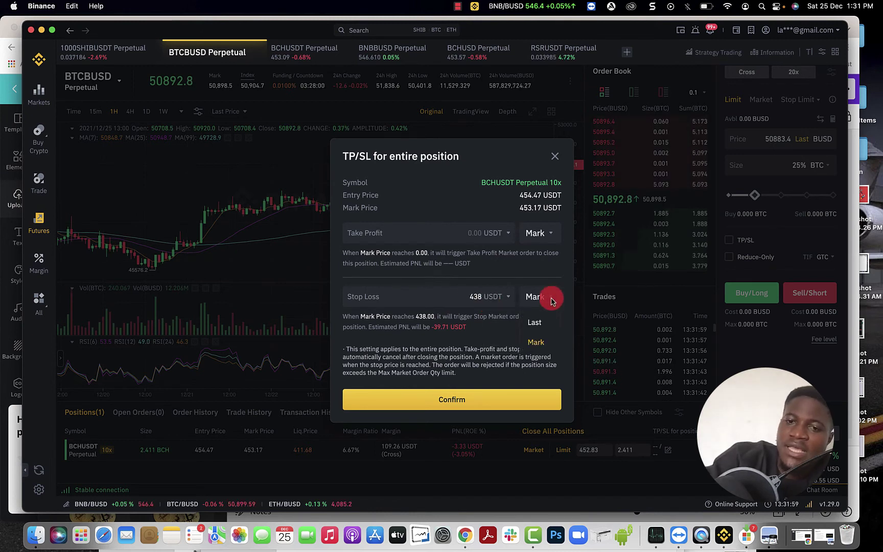
pyautogui.click(534, 320)
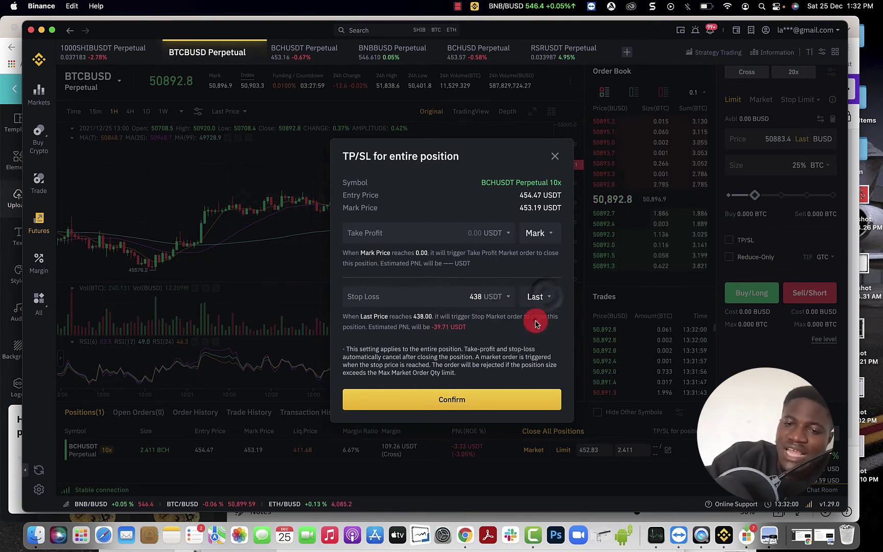
pyautogui.click(472, 297)
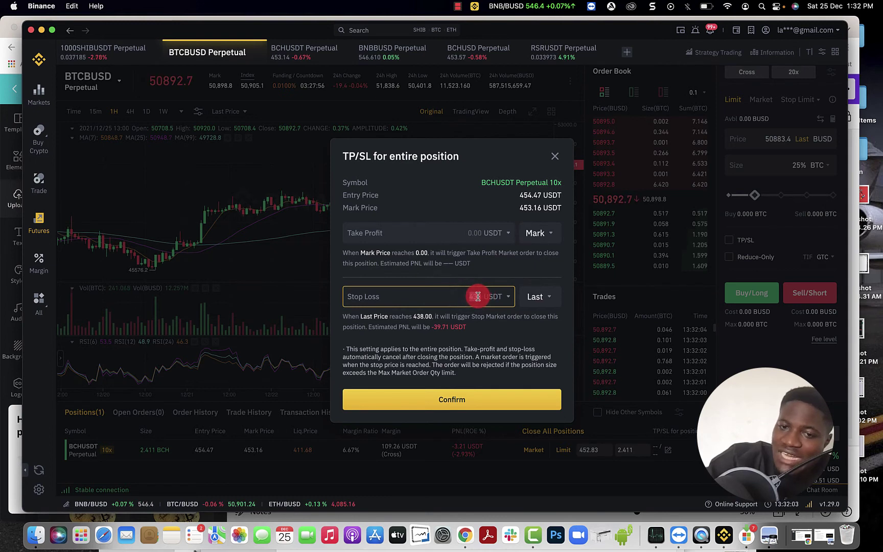
pyautogui.moveTo(468, 292); pyautogui.dragTo(482, 299)
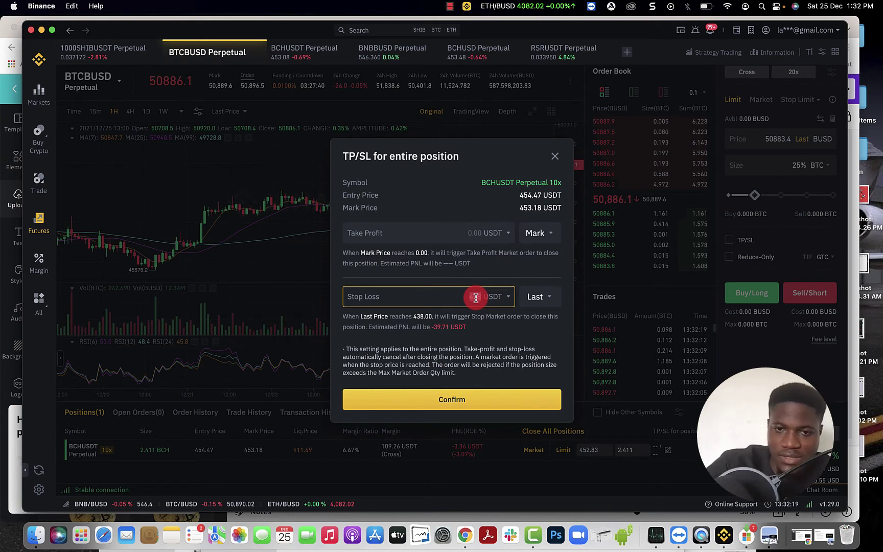
# Step: Set the stop-loss trigger back to Mark and confirm the 438 USDT stop loss twice
pyautogui.click(537, 296)
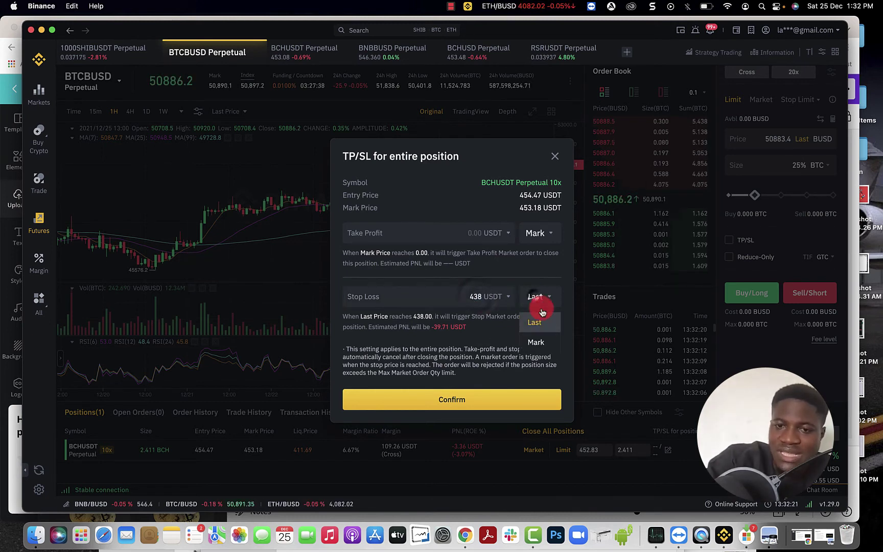
pyautogui.click(542, 344)
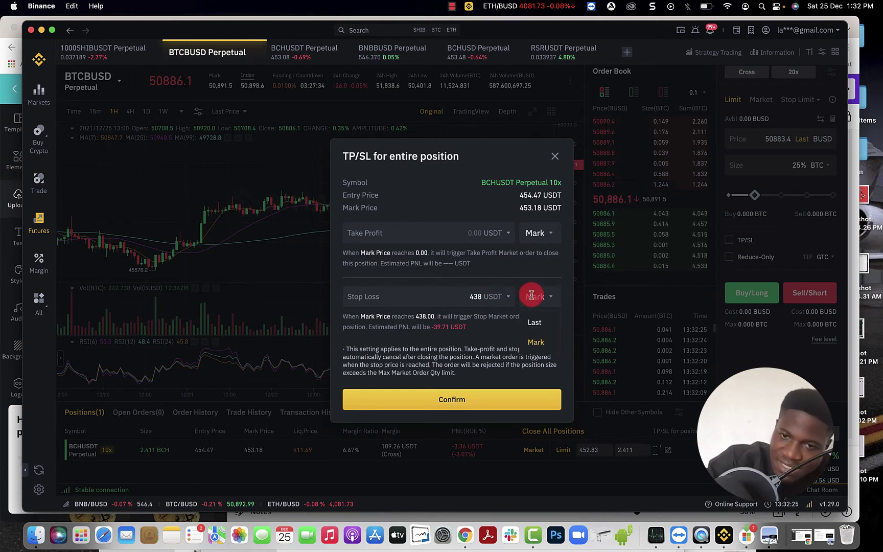
pyautogui.click(451, 302)
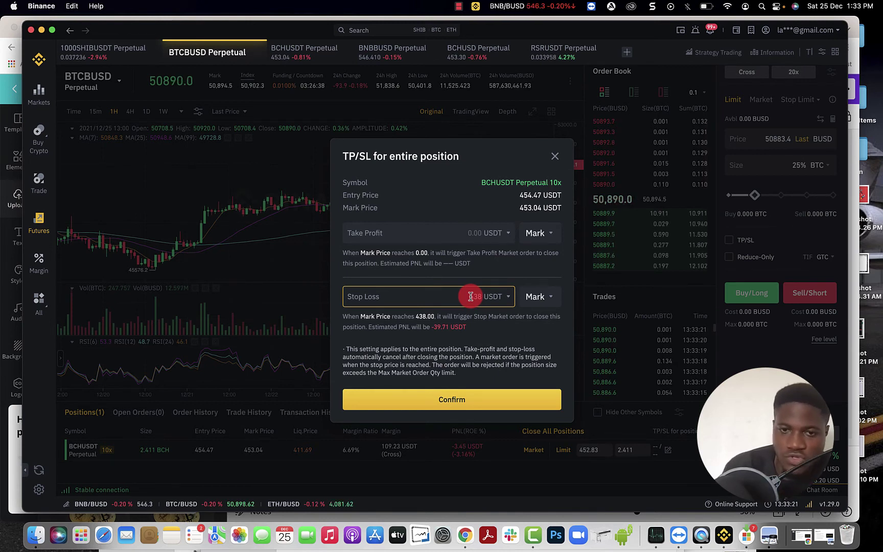
pyautogui.click(464, 401)
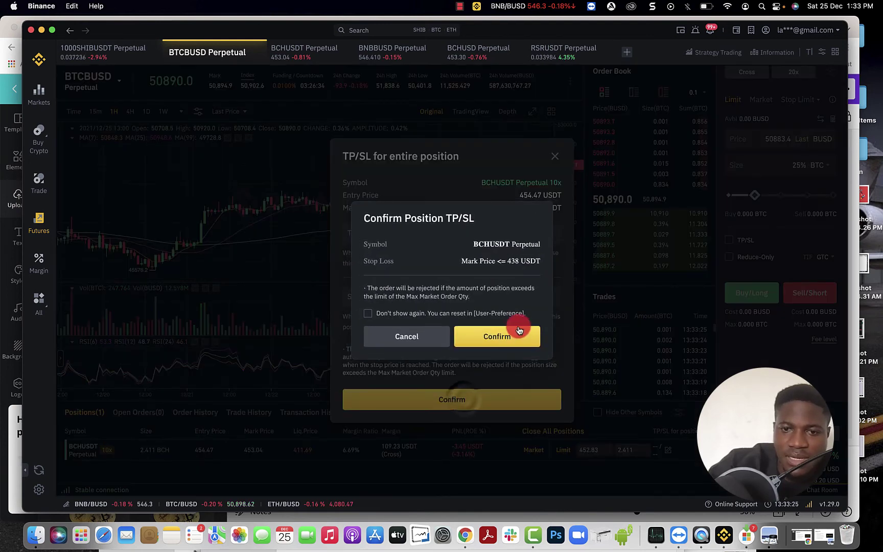
pyautogui.click(503, 335)
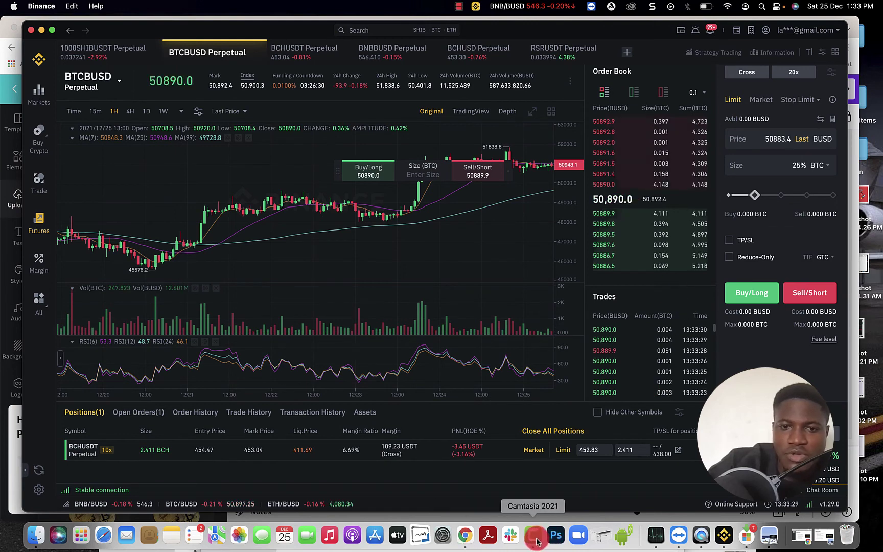
pyautogui.click(466, 539)
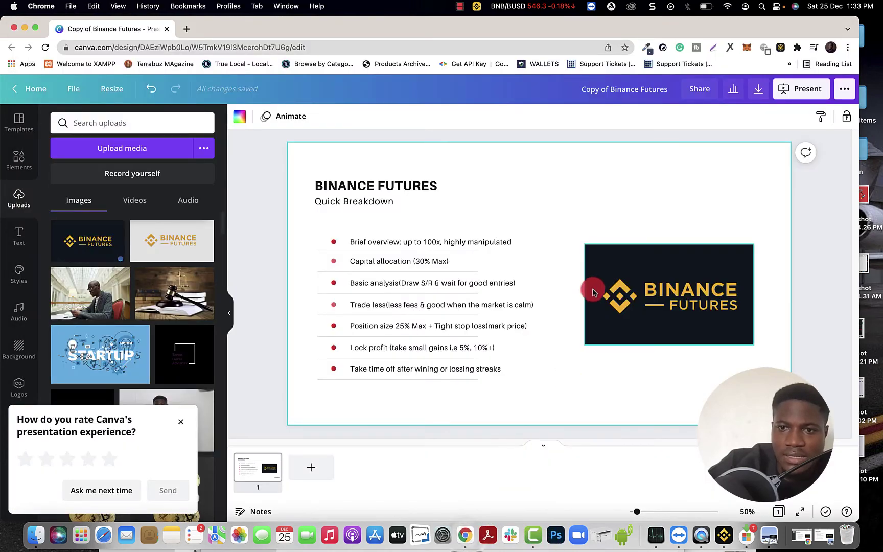
# Step: Present the Binance Futures Quick Breakdown slide full screen, exit, and return to Binance
pyautogui.click(806, 90)
pyautogui.click(772, 194)
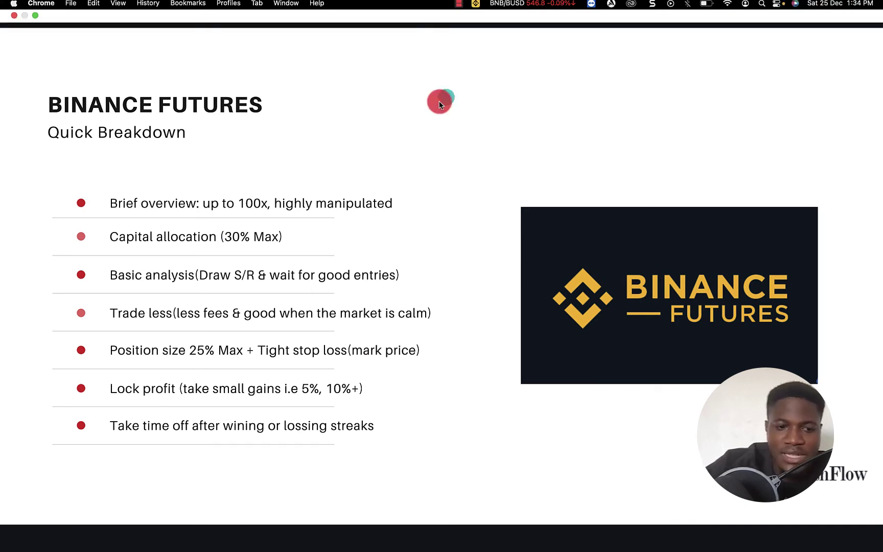
pyautogui.doubleClick(450, 108)
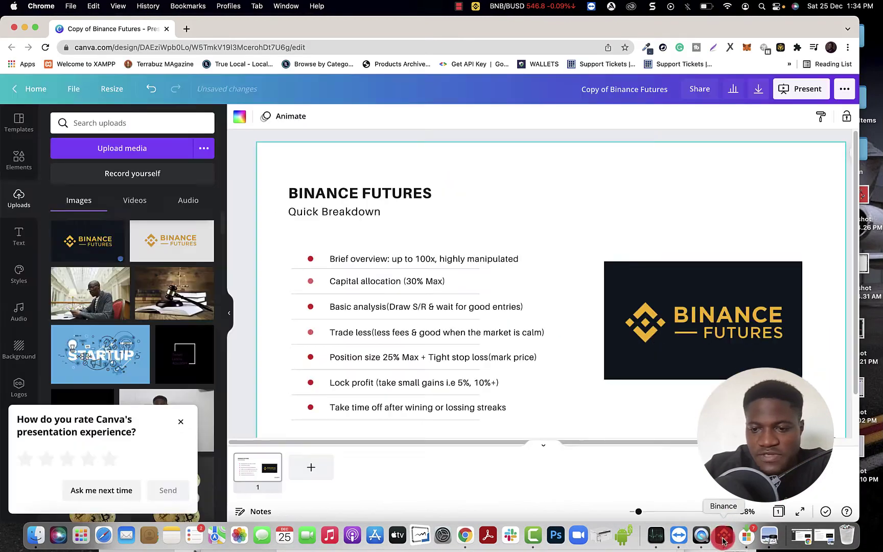
pyautogui.click(724, 535)
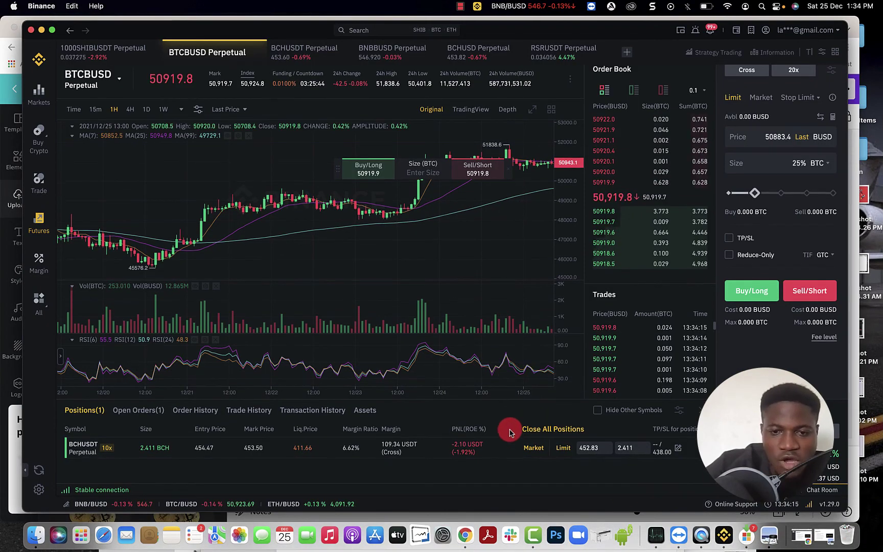
# Step: Reopen the BCHUSDT TP/SL dialog and cancel the Mark Price <= 438.00 USDT stop loss
pyautogui.scroll(-1, 509, 427)
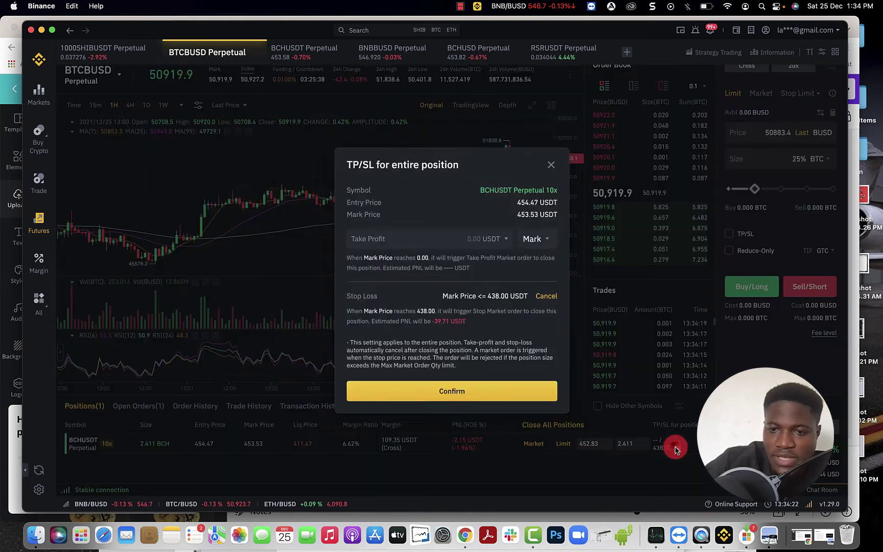
pyautogui.click(676, 444)
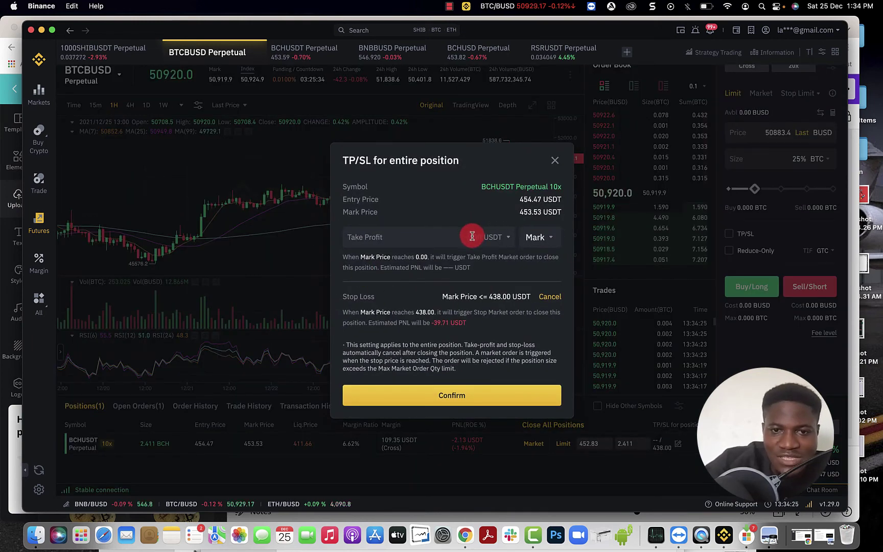
pyautogui.click(418, 233)
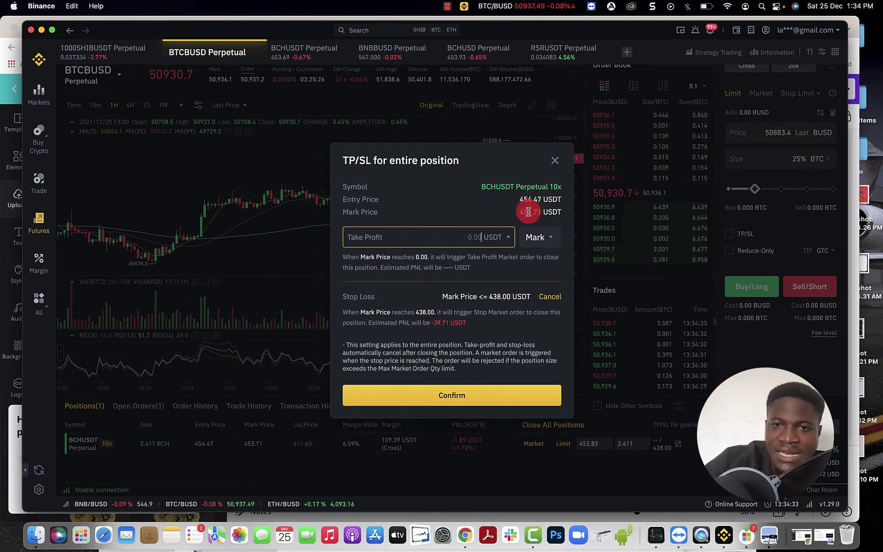
pyautogui.click(556, 294)
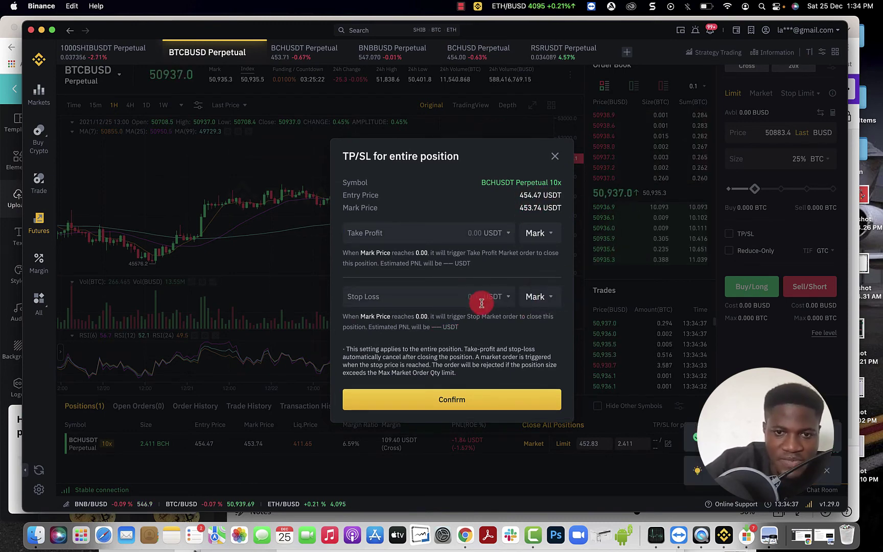
# Step: Enter 458 USDT as the BCHUSDT stop loss, estimating 8.51 USDT PNL
pyautogui.click(417, 299)
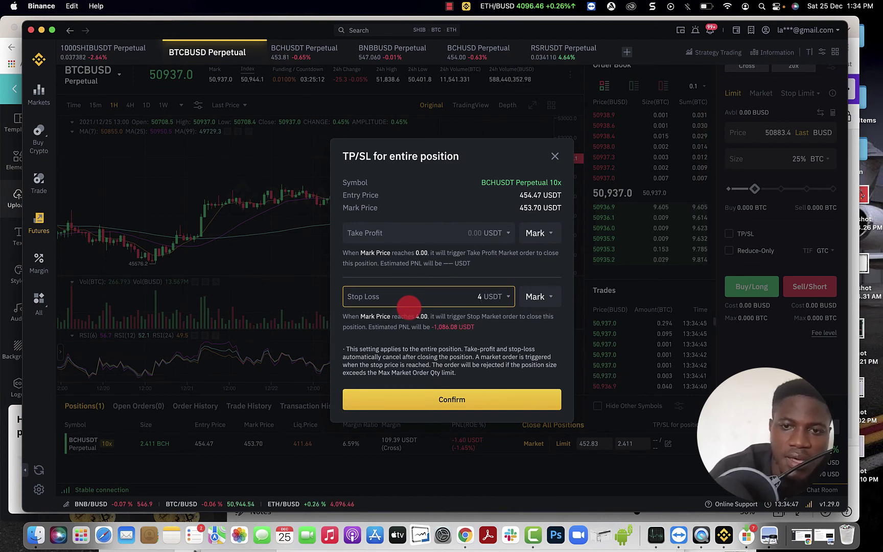
pyautogui.write('58')
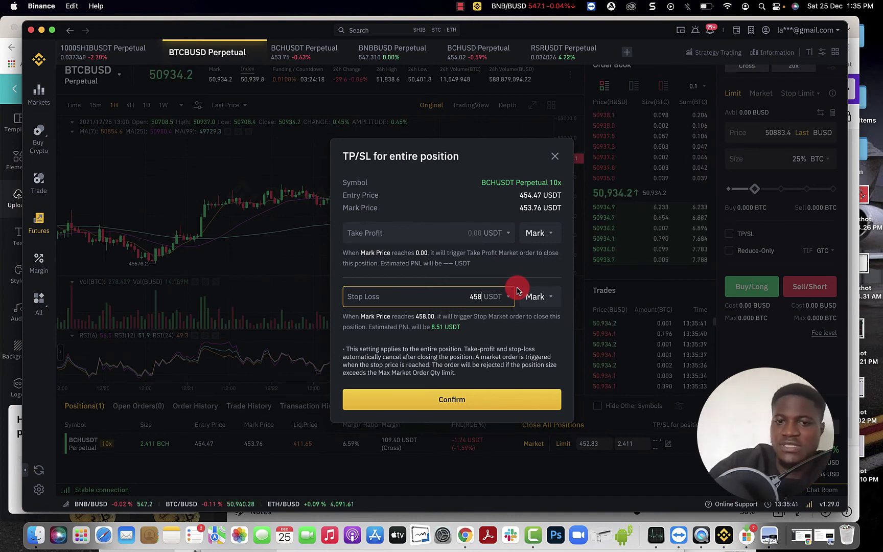
# Step: Replace the 458 stop loss with 438 USDT and begin entering the take-profit price
pyautogui.click(485, 295)
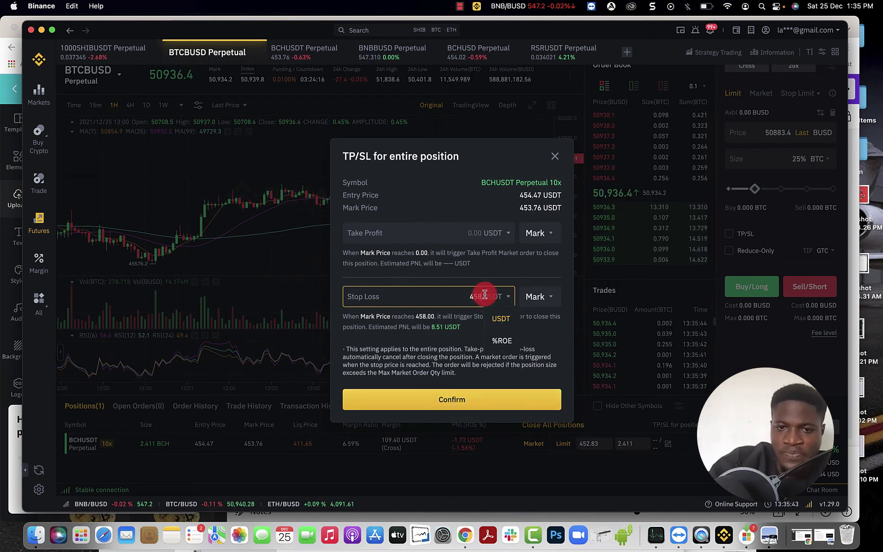
pyautogui.click(467, 399)
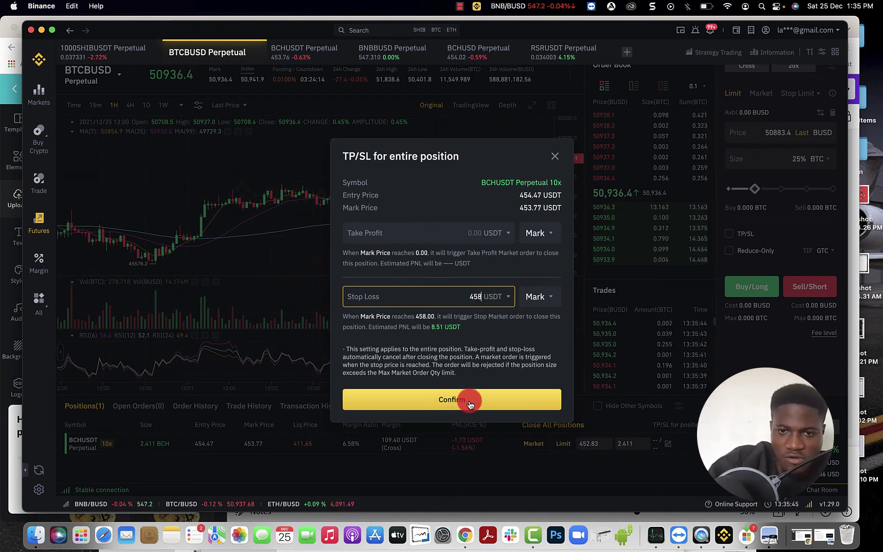
pyautogui.doubleClick(471, 296)
pyautogui.click(490, 296)
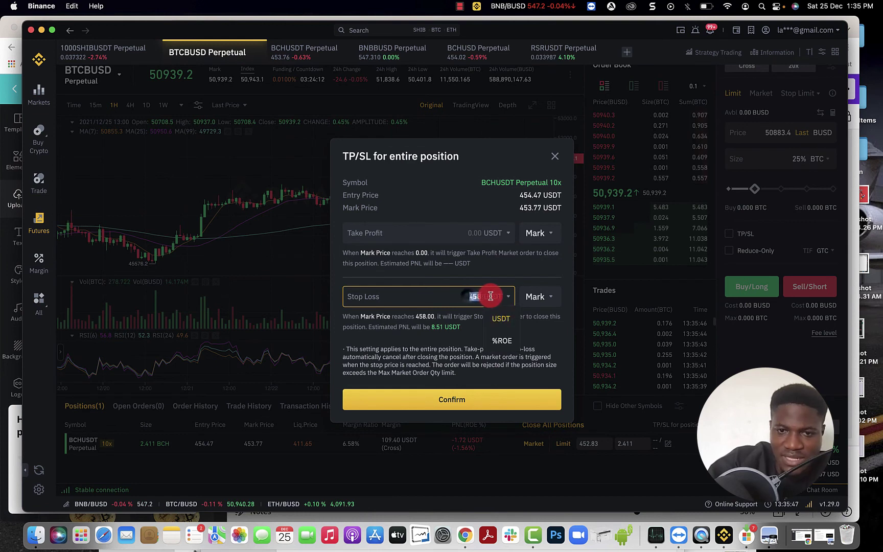
pyautogui.click(491, 296)
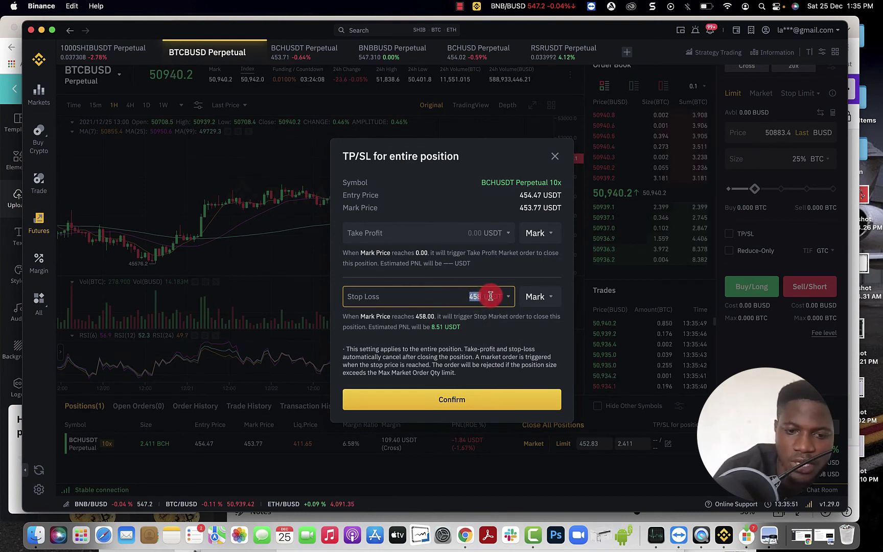
pyautogui.write('438')
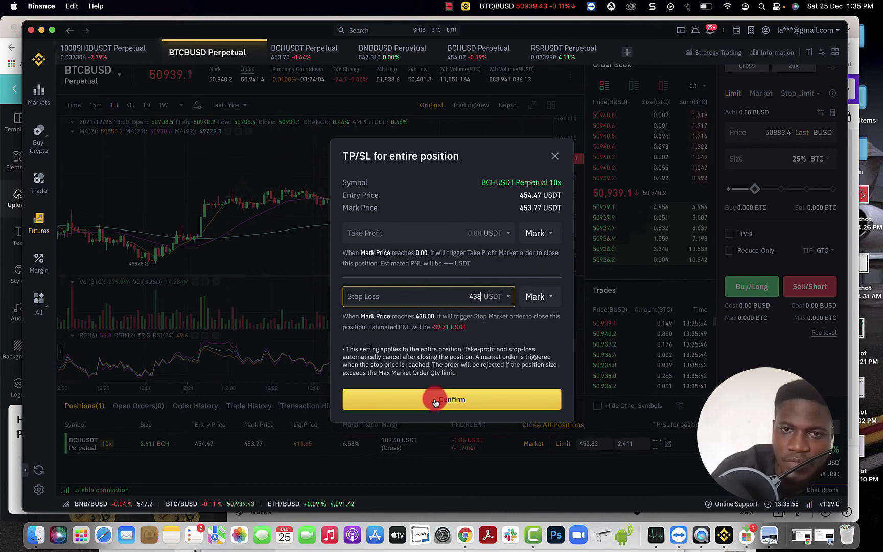
pyautogui.click(449, 233)
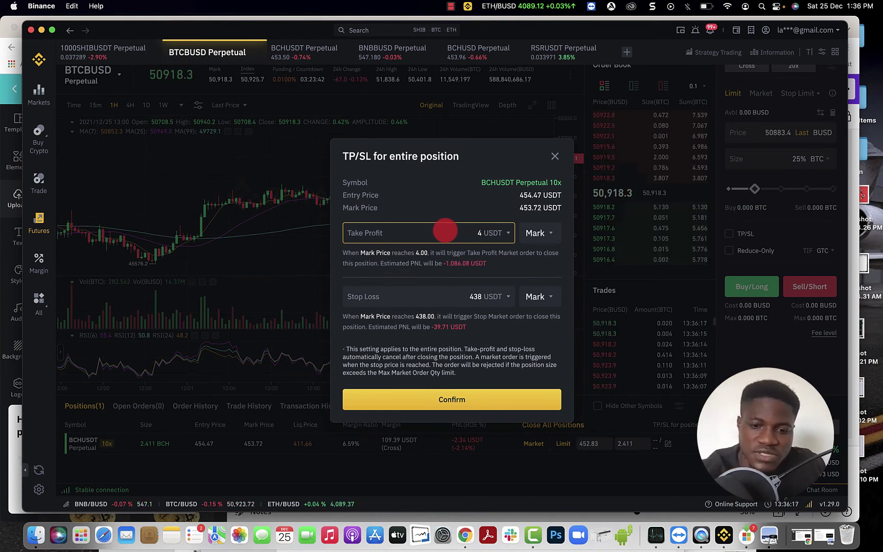
# Step: Enter the 480 USDT take profit and 438 USDT stop loss, submit, then back out of the confirmation
pyautogui.write('80')
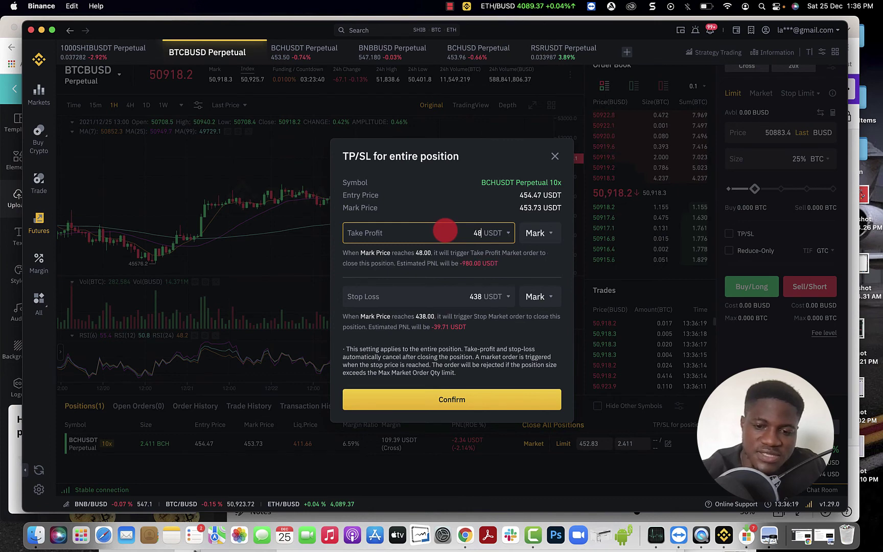
pyautogui.click(449, 397)
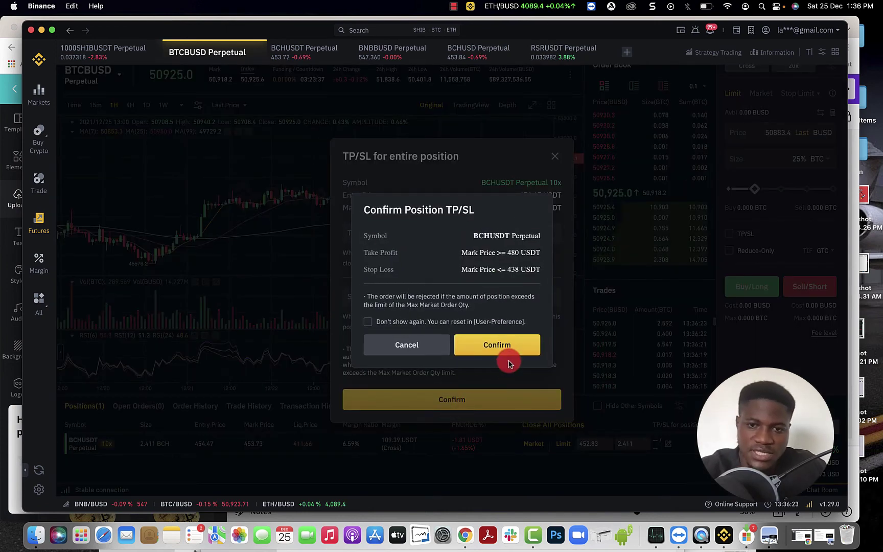
pyautogui.click(431, 345)
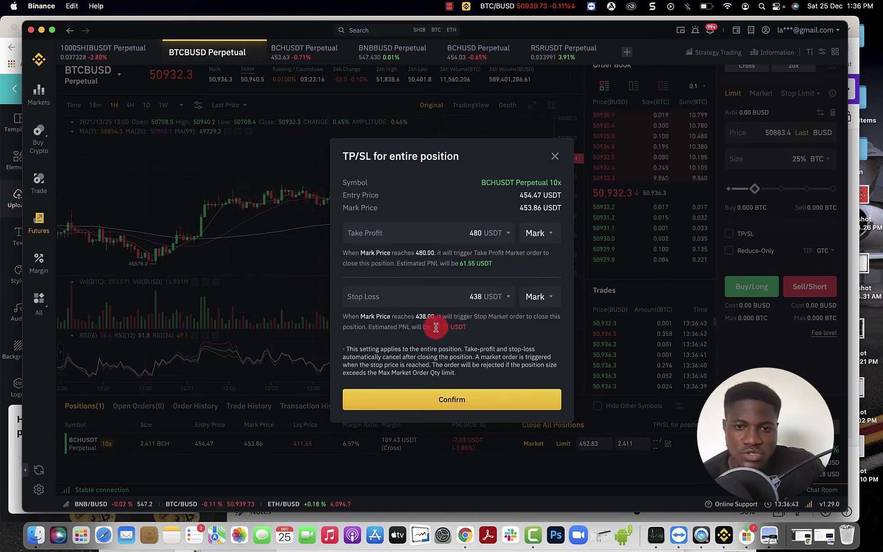
# Step: Keep Mark Price as the stop-loss trigger, confirm the 480/438 TP/SL, and return to Canva
pyautogui.click(526, 298)
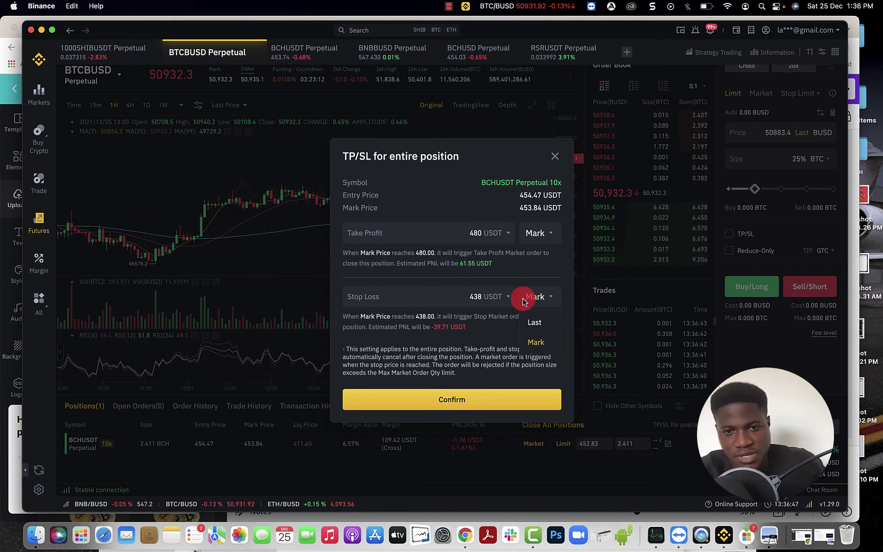
pyautogui.click(518, 304)
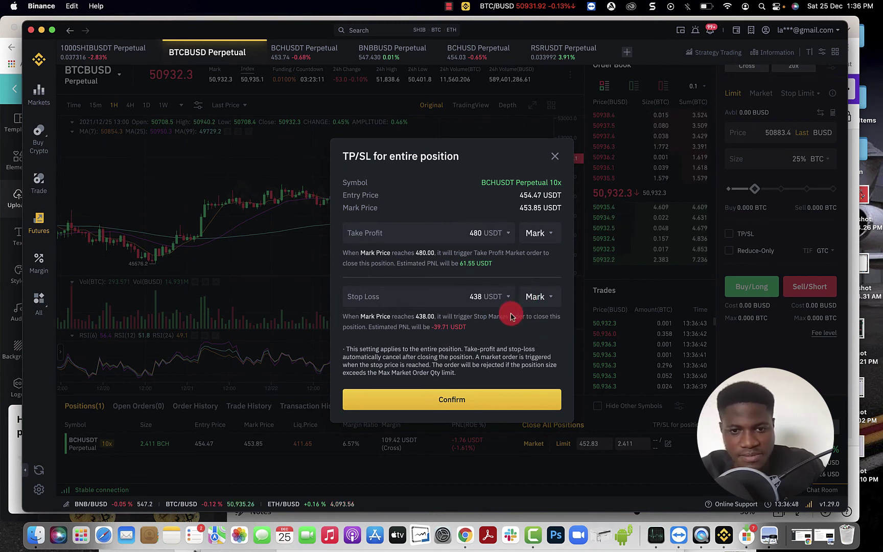
pyautogui.click(474, 402)
pyautogui.click(507, 344)
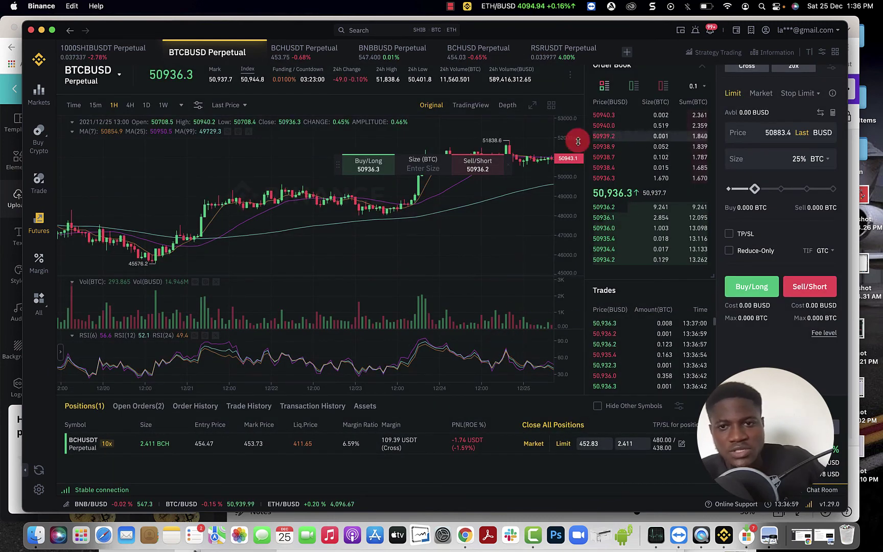
pyautogui.scroll(-10, 533, 171)
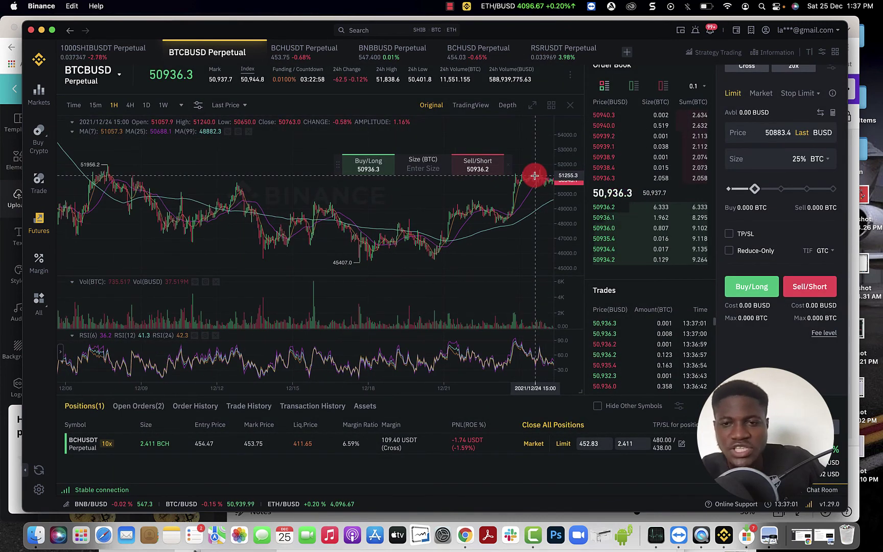
pyautogui.click(469, 526)
# Step: Select the slide's bullet about taking time off, then bring Binance back to the front
pyautogui.click(449, 376)
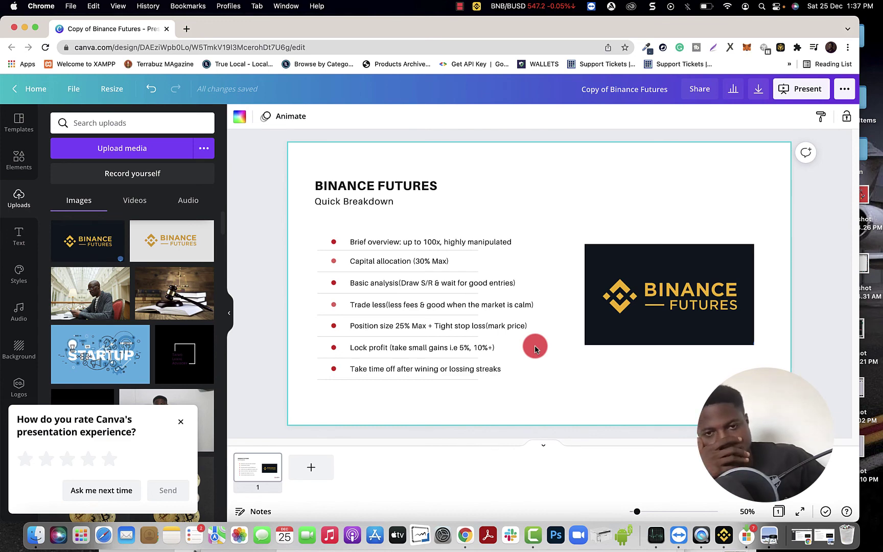
pyautogui.click(725, 537)
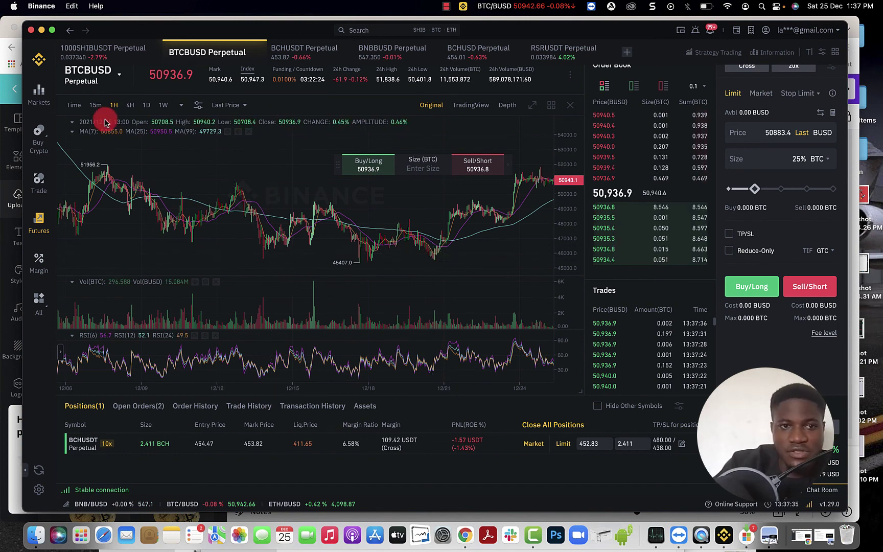
# Step: Change the chart interval from 1W to 1M and centre the monthly candles
pyautogui.click(164, 108)
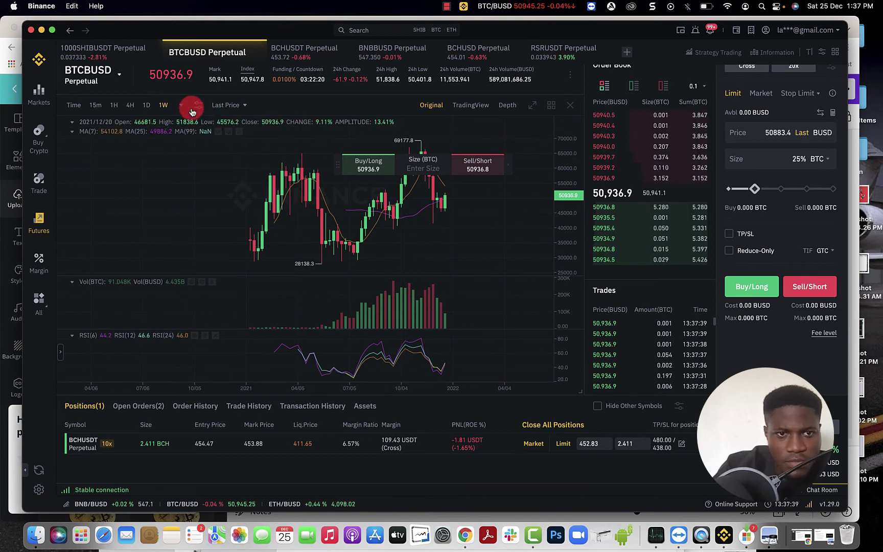
pyautogui.click(183, 105)
pyautogui.click(182, 105)
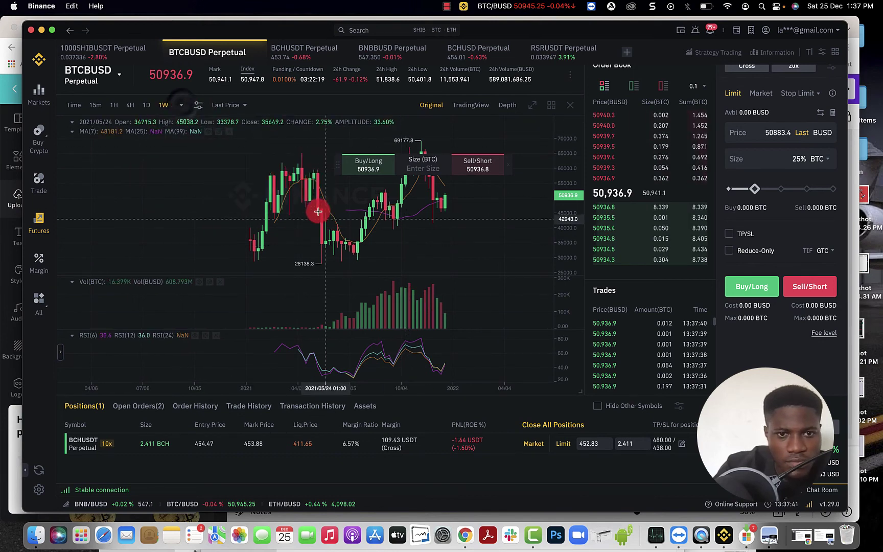
pyautogui.click(181, 105)
pyautogui.click(307, 201)
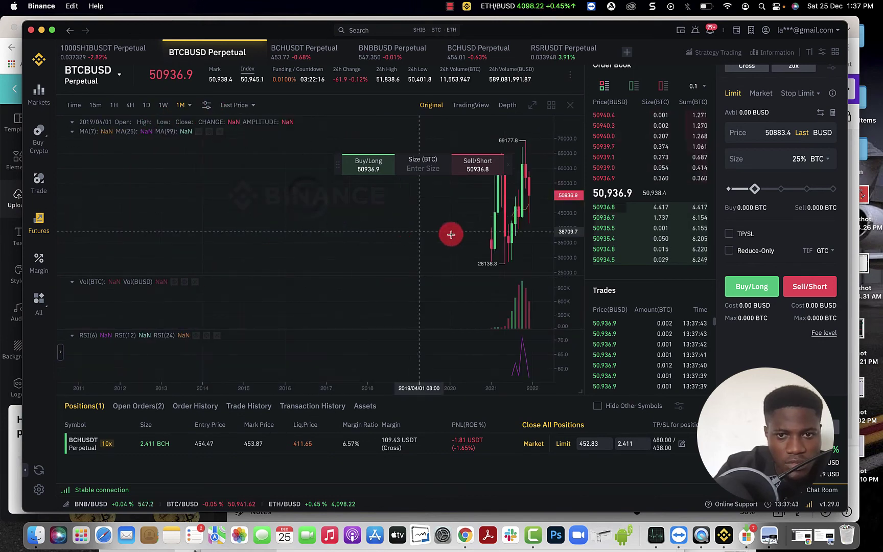
pyautogui.moveTo(473, 226); pyautogui.dragTo(282, 233)
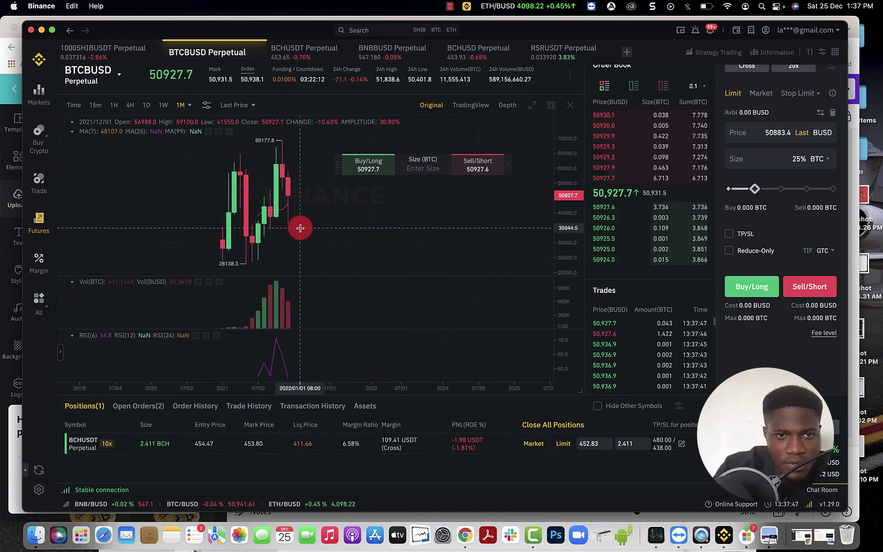
# Step: Switch to the BCHUSDT Perpetual market, centre its candles, and return to Canva
pyautogui.click(304, 55)
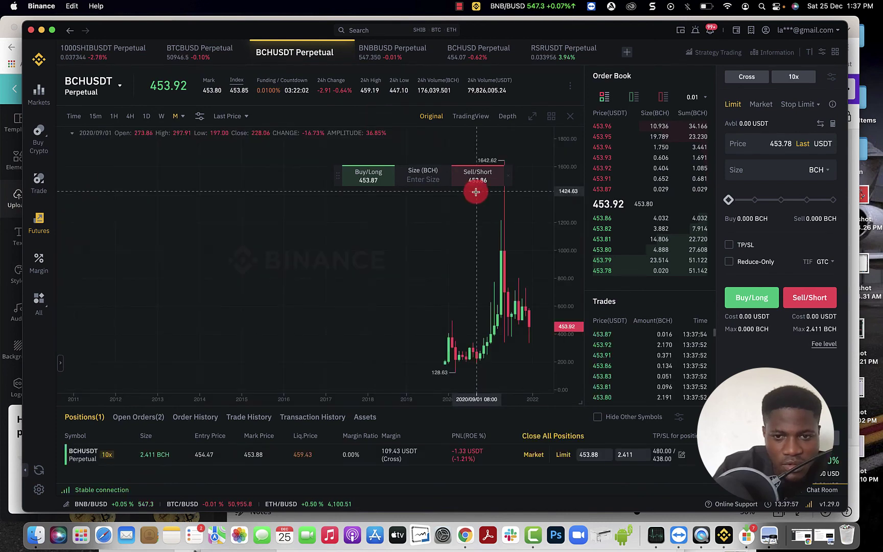
pyautogui.moveTo(436, 243); pyautogui.dragTo(345, 245)
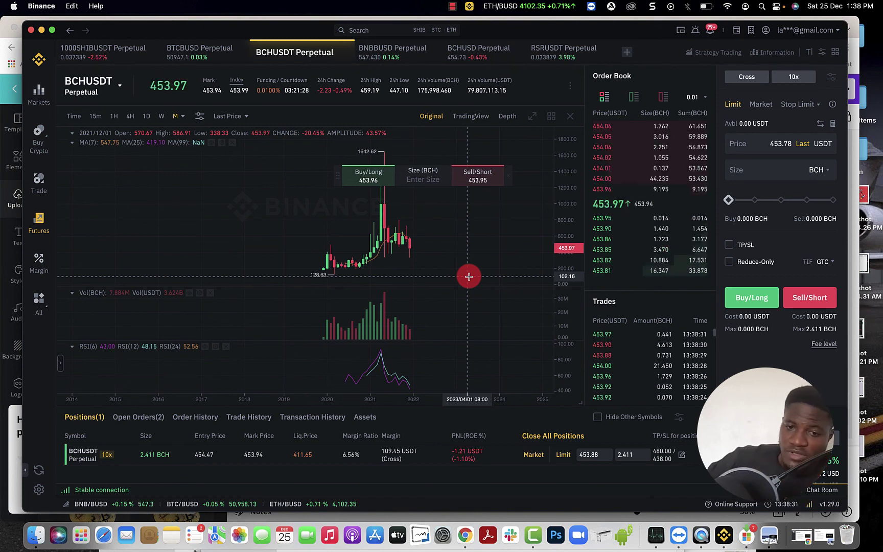
pyautogui.click(466, 537)
# Step: Select the last bullet about taking time off after streaks, then bring Binance back up
pyautogui.click(433, 372)
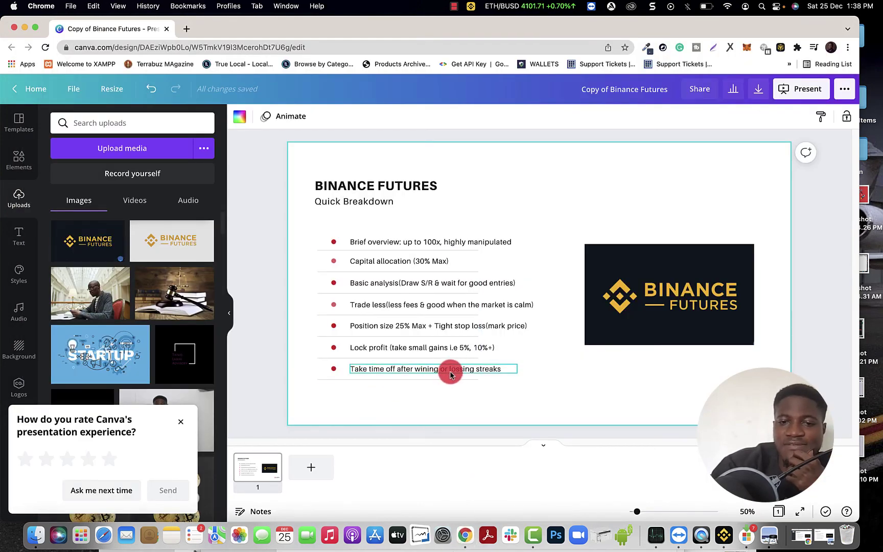
pyautogui.click(725, 537)
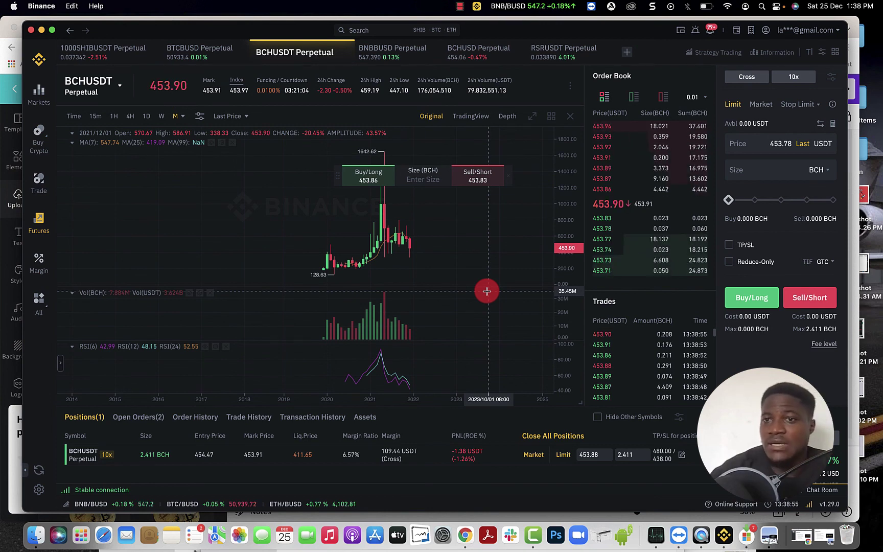
pyautogui.click(821, 52)
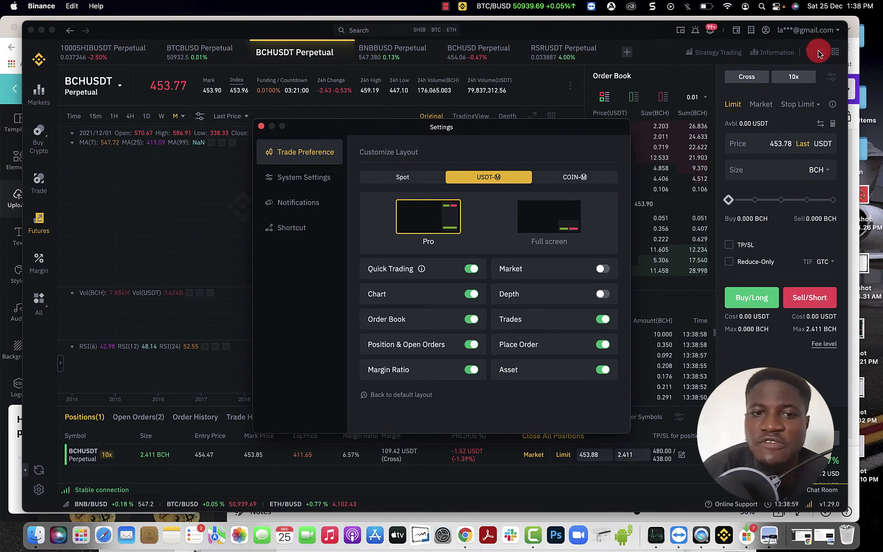
pyautogui.click(259, 125)
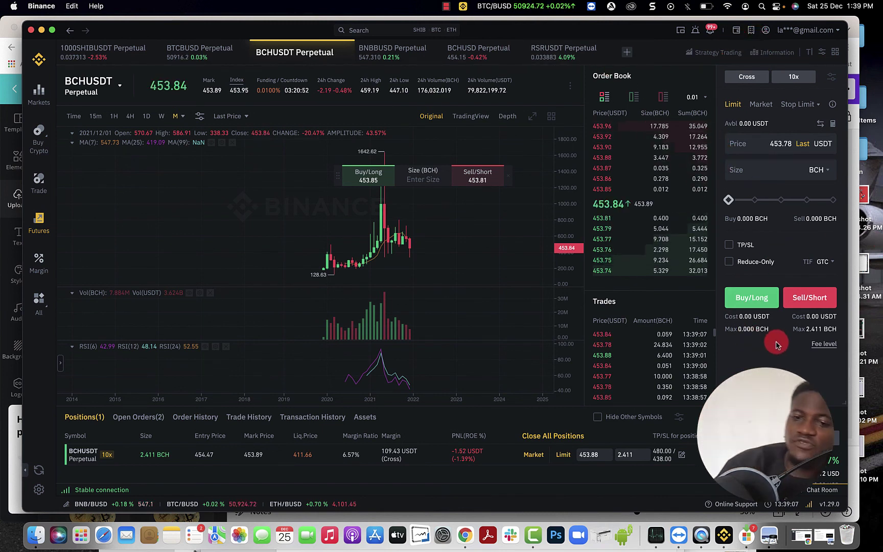
pyautogui.click(833, 79)
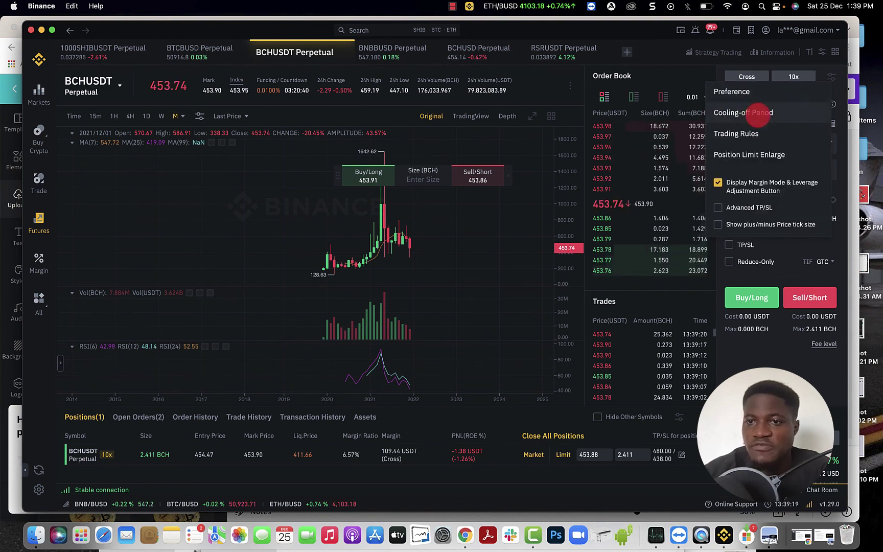
pyautogui.click(758, 114)
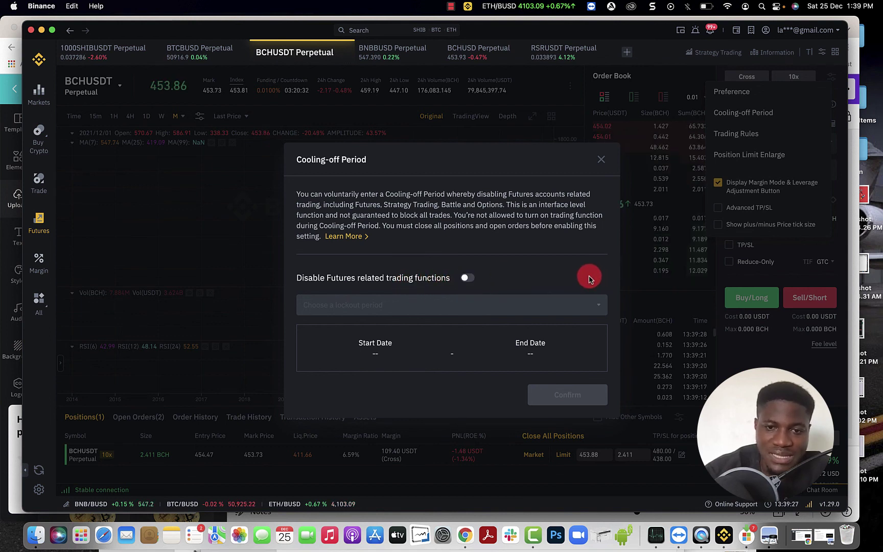
pyautogui.click(466, 278)
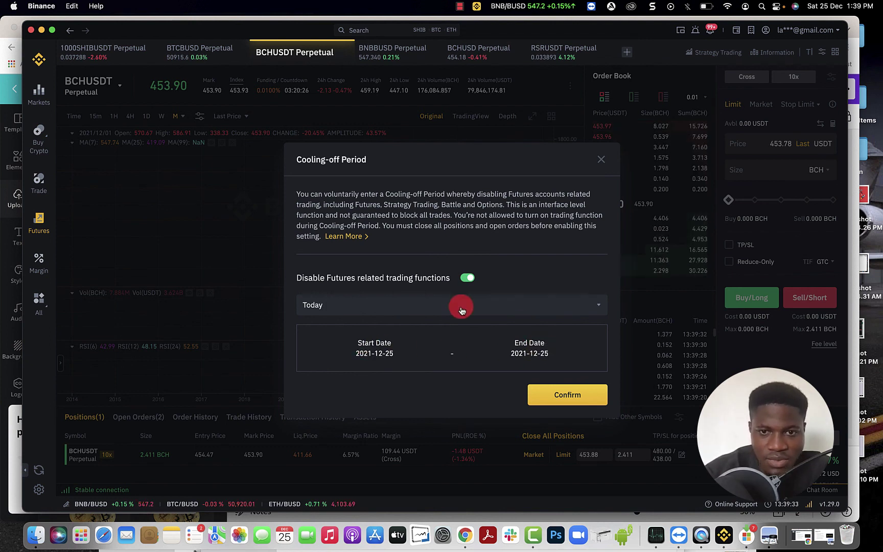
pyautogui.click(467, 277)
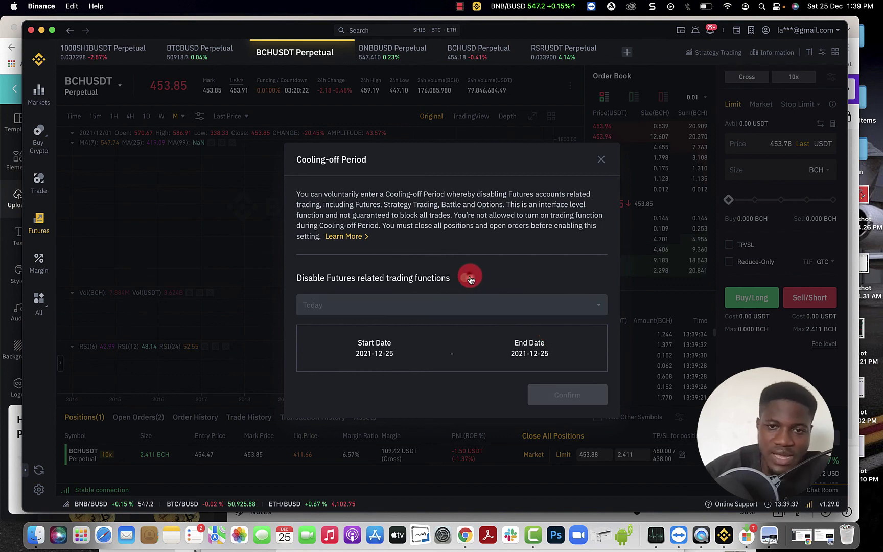
pyautogui.click(601, 160)
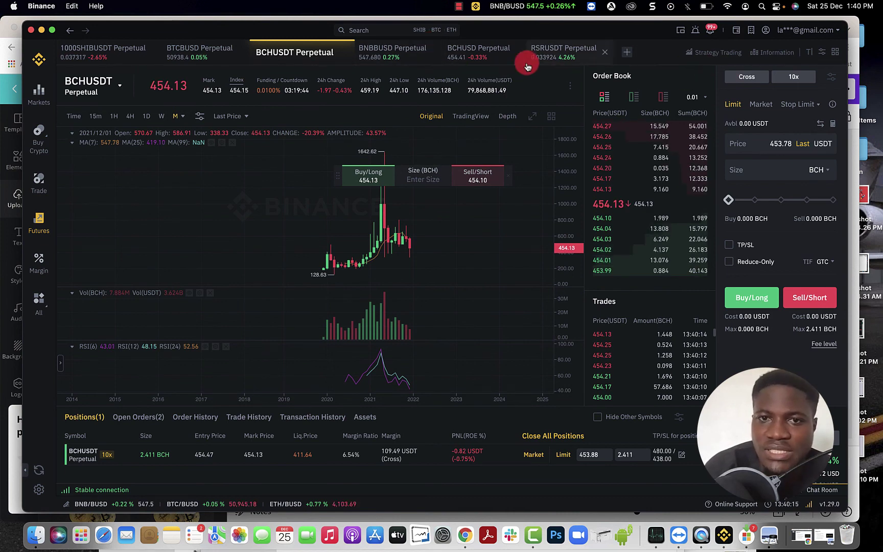
# Step: View BCHUSD Perpetual, switch to BNBBUSD Perpetual, then stop the Camtasia recording
pyautogui.click(475, 50)
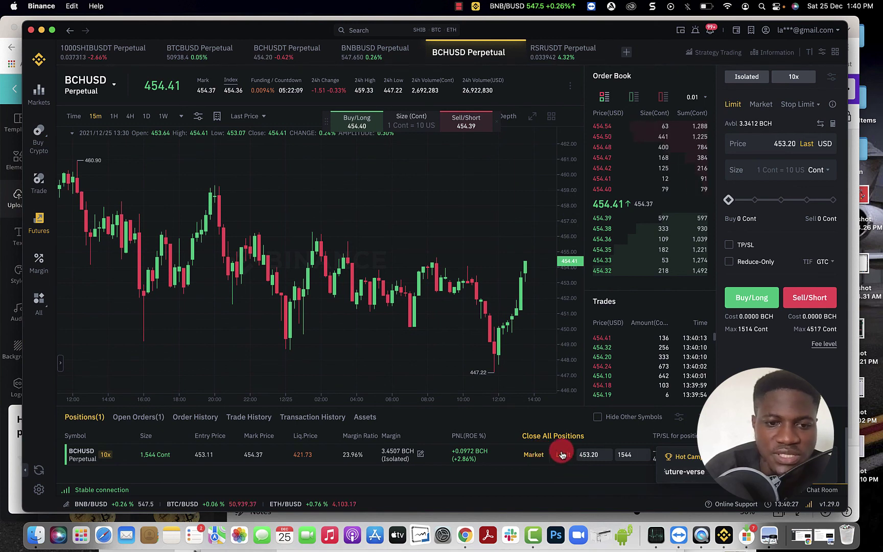
pyautogui.click(383, 54)
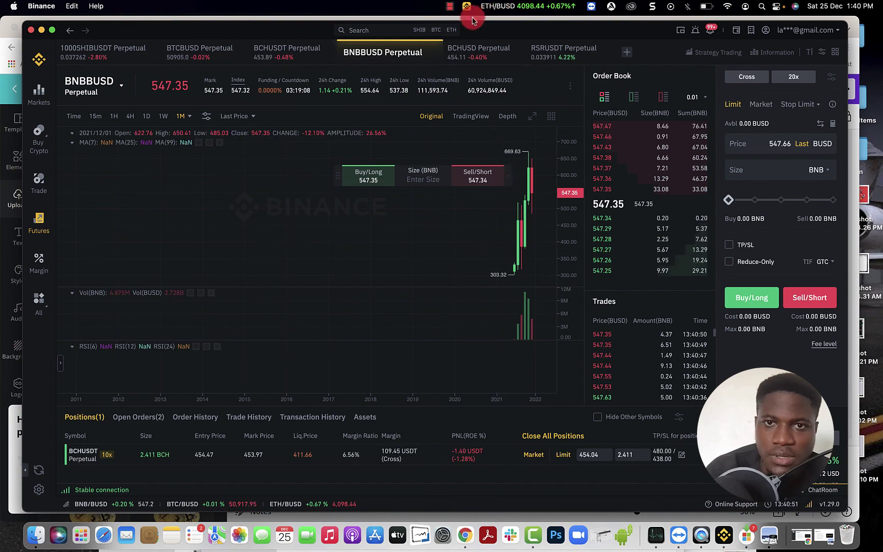
pyautogui.click(447, 7)
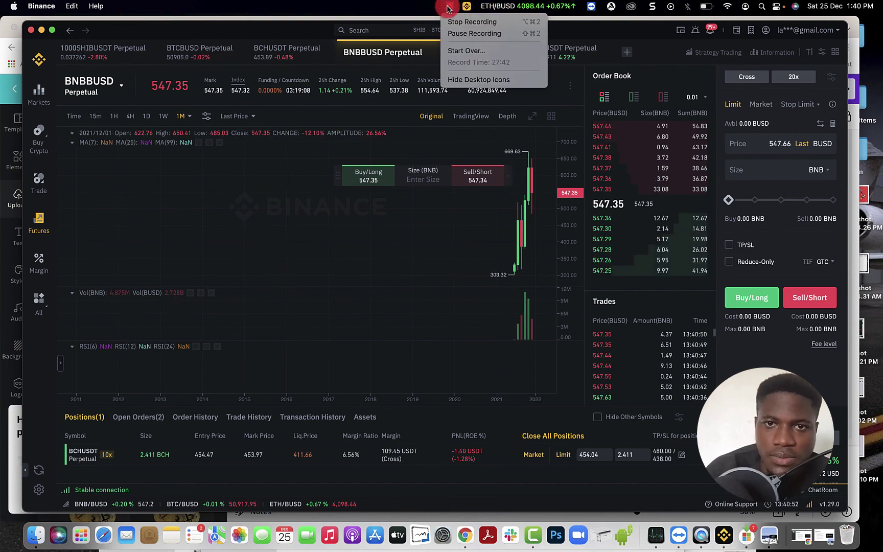
pyautogui.click(472, 21)
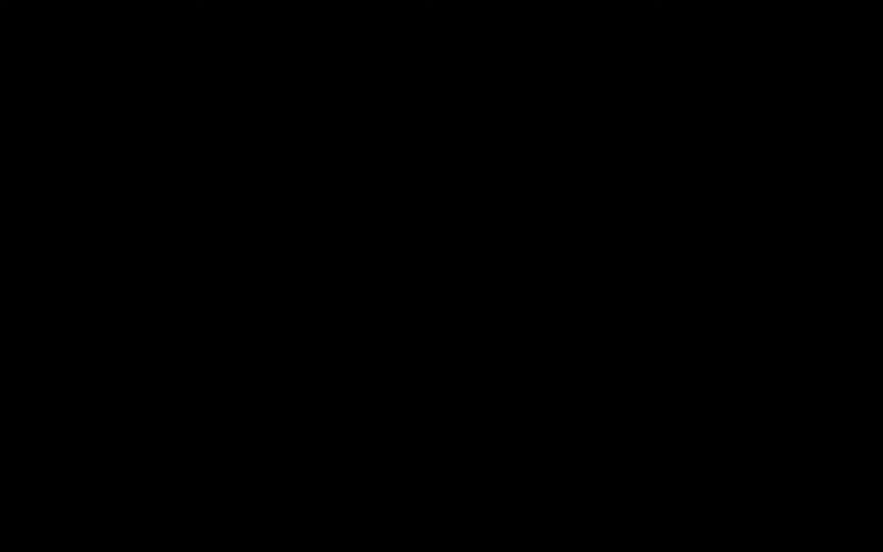